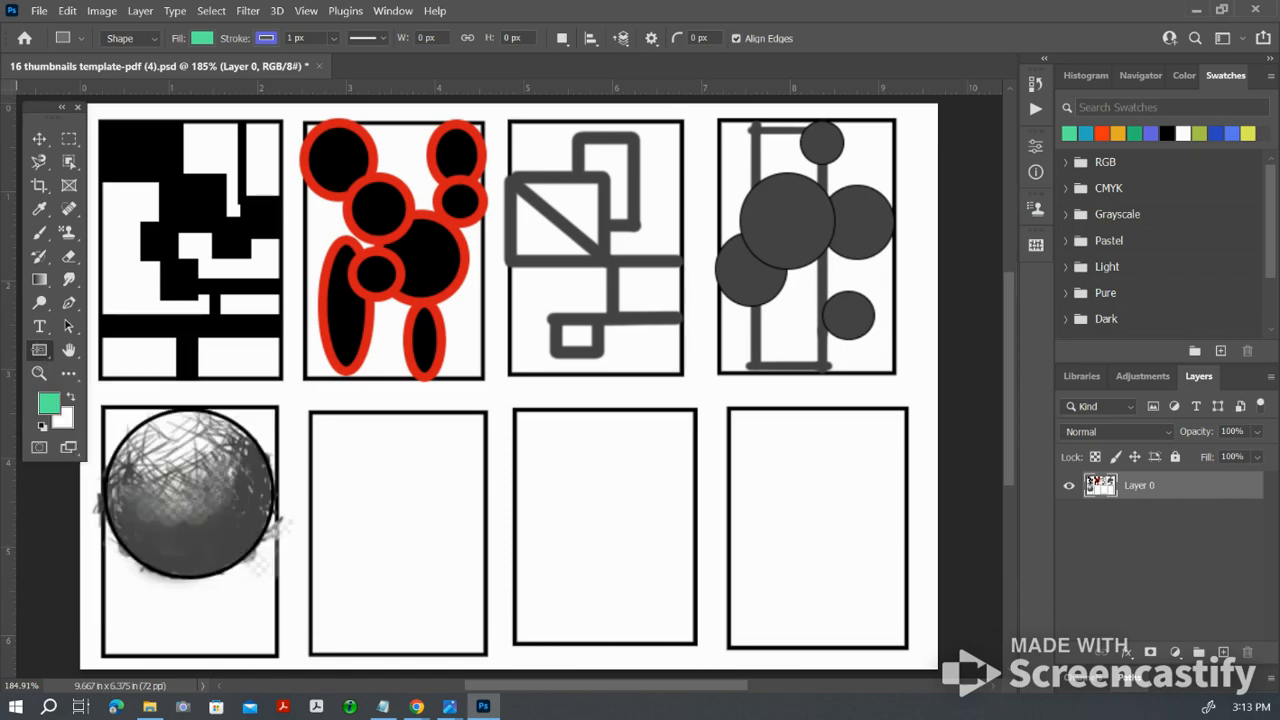
Step: Browse the Custom Shape tool's library, examining the Boats, Leaf Trees, Legacy Shapes and More, and 2019 Shapes folders
right_click(40, 353)
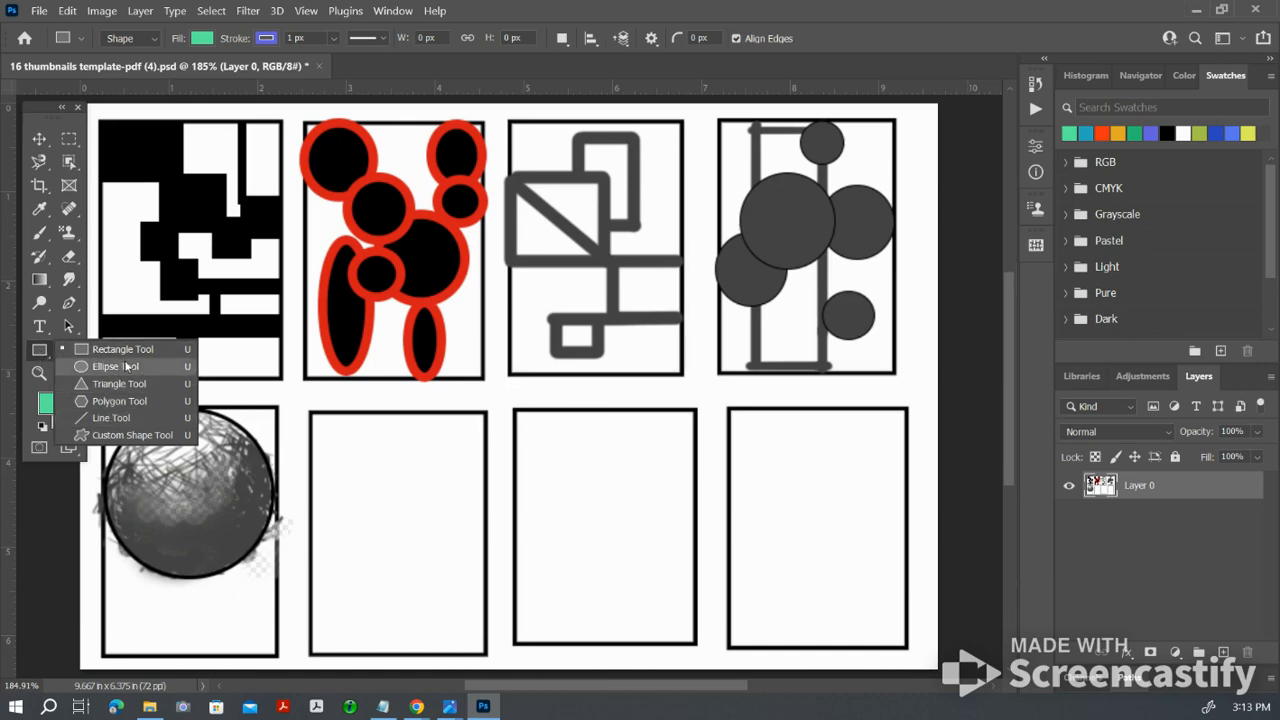
click(130, 440)
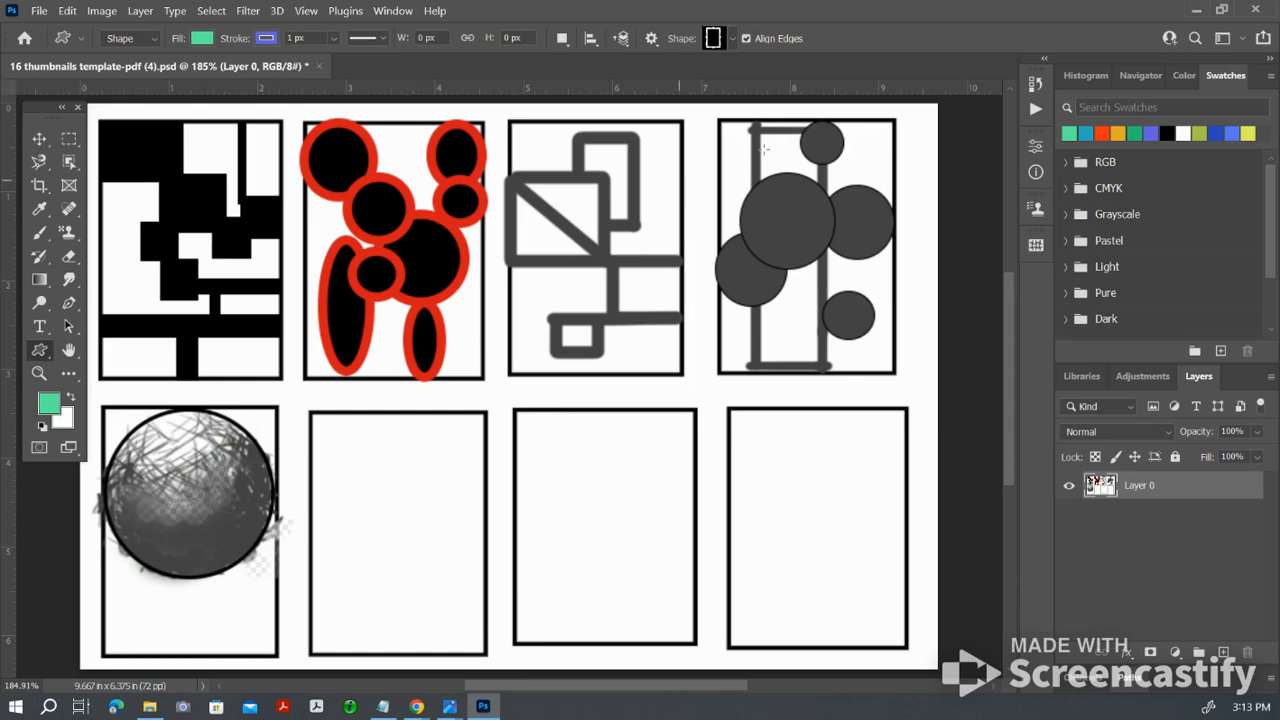
click(733, 40)
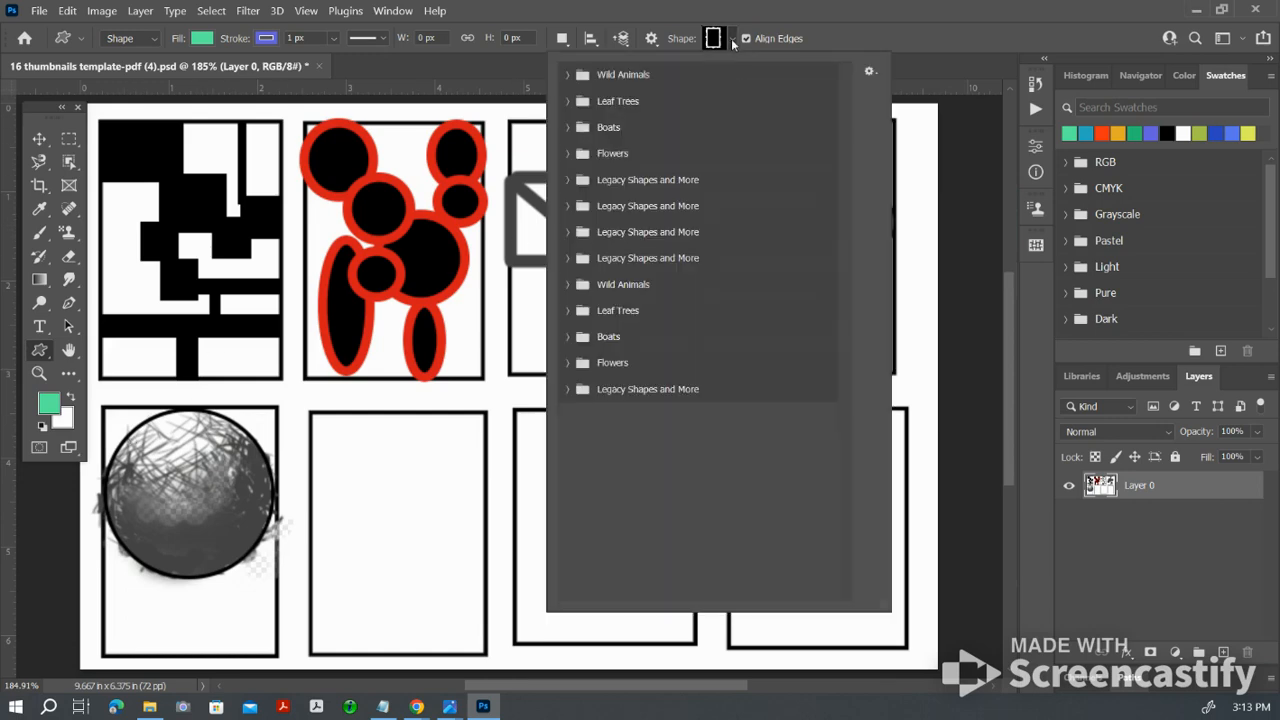
click(567, 128)
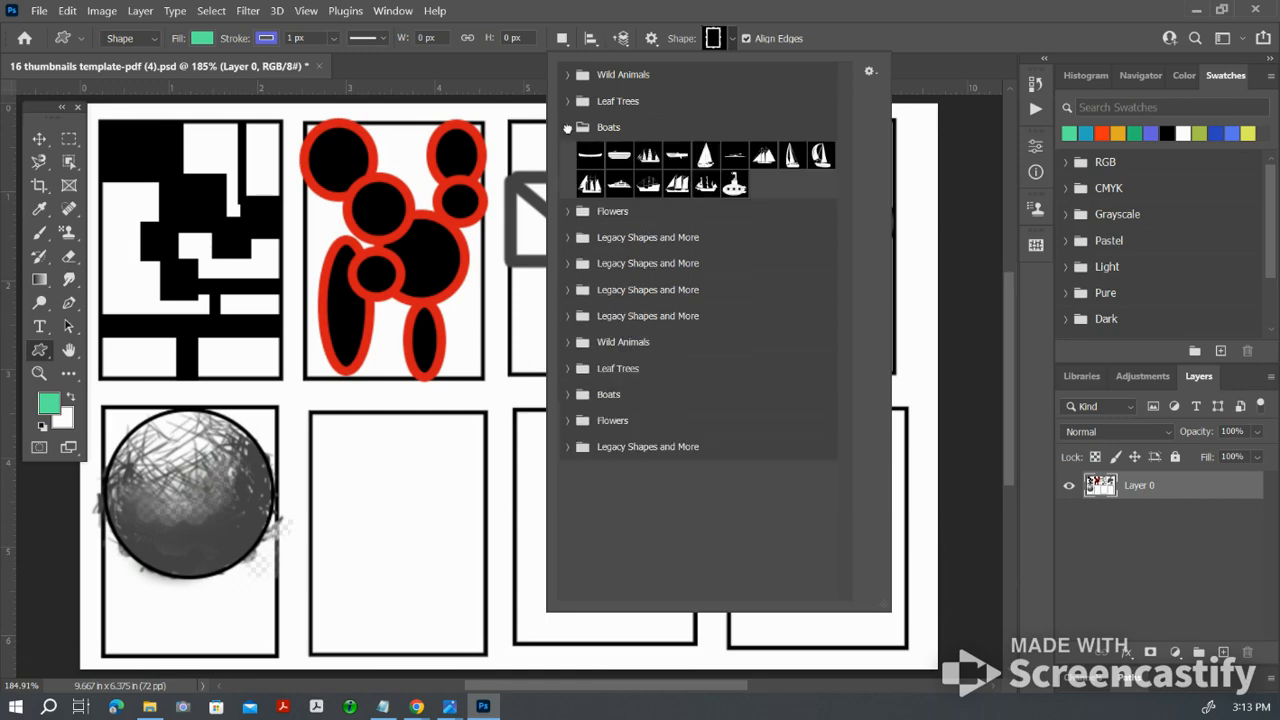
click(567, 128)
click(567, 101)
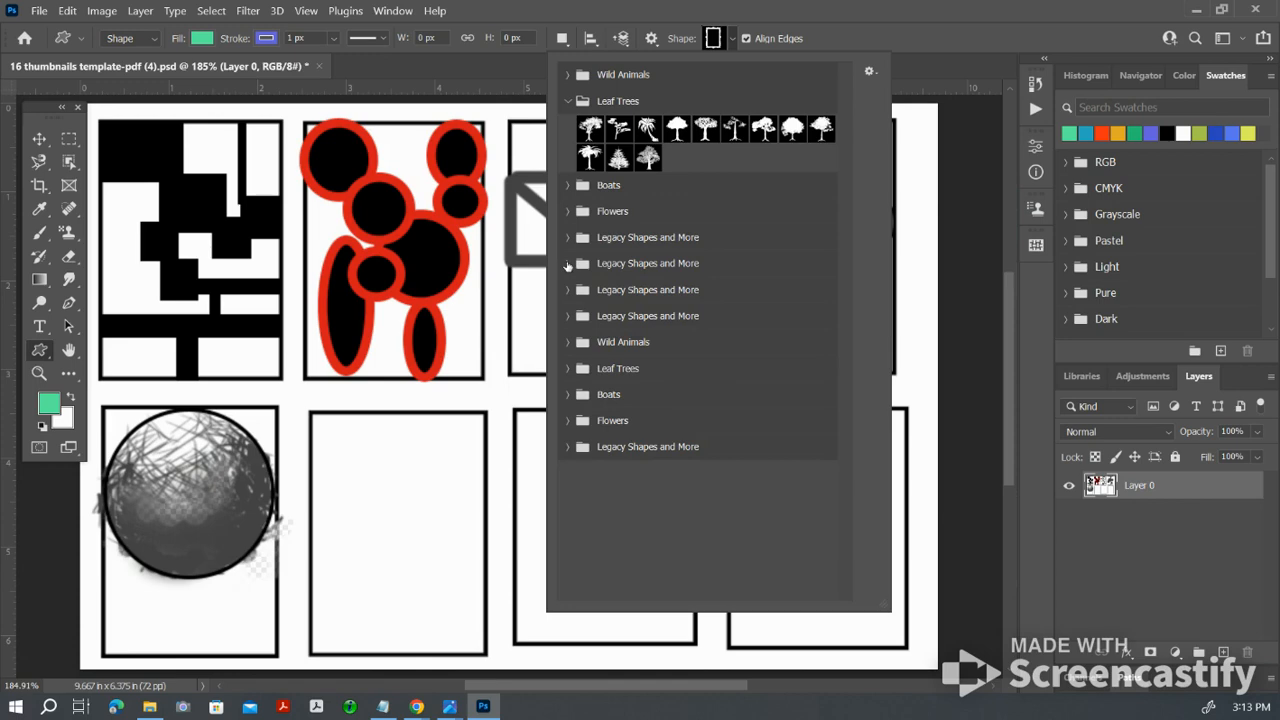
click(567, 264)
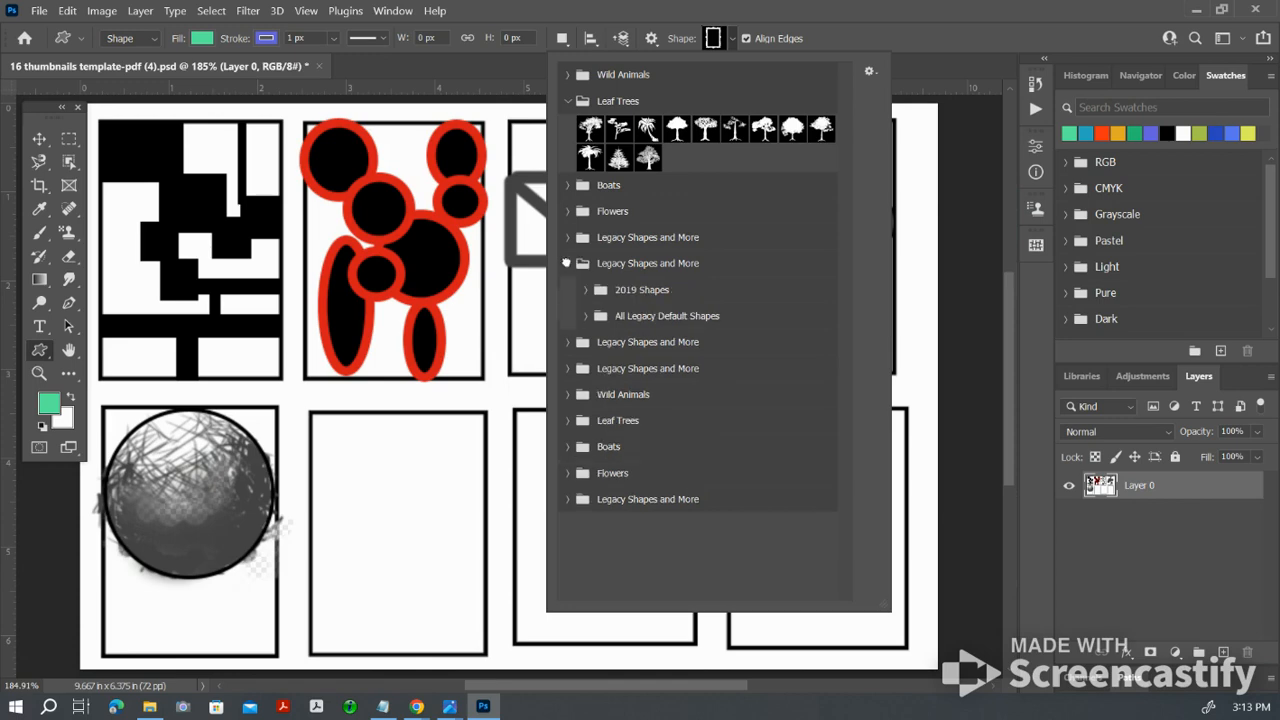
click(586, 290)
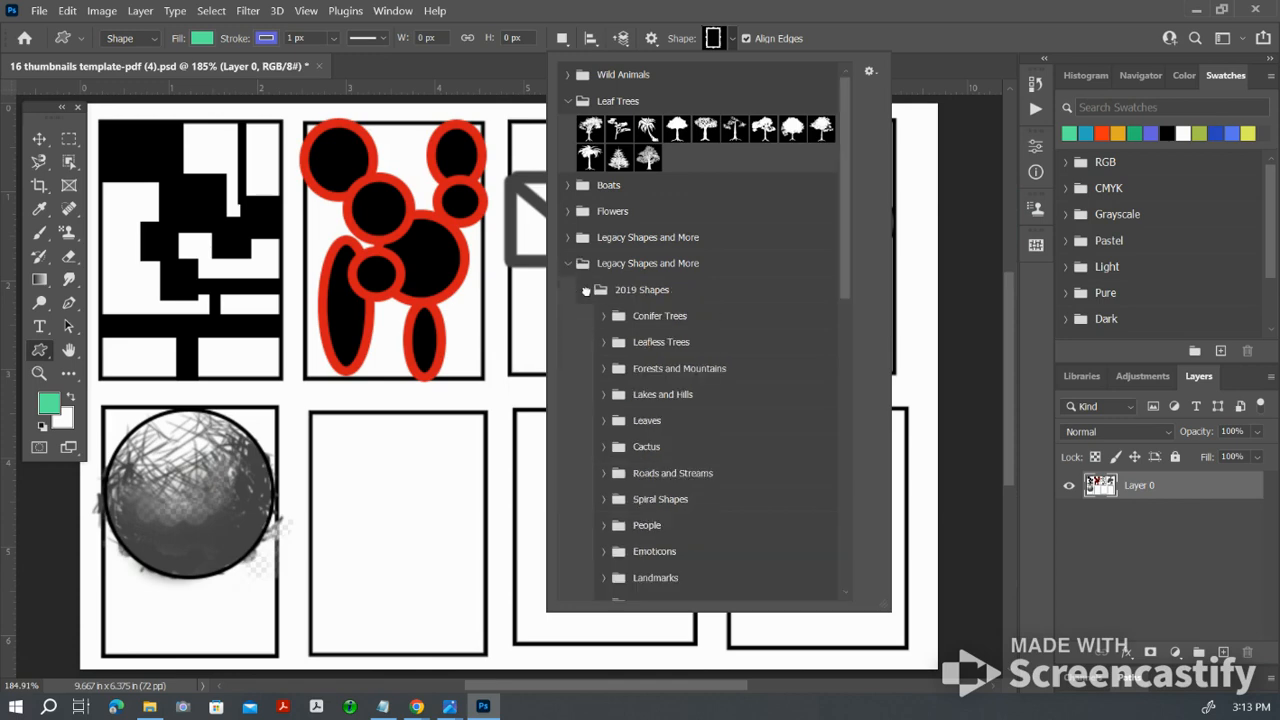
click(586, 290)
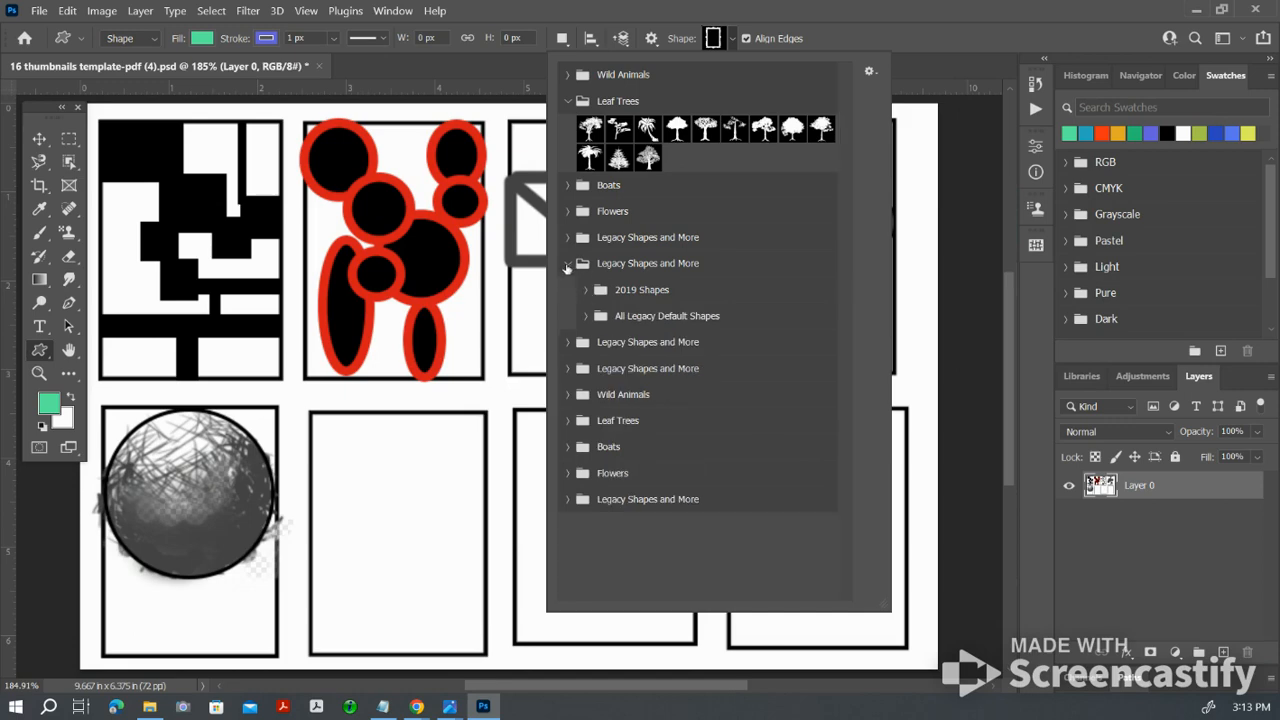
click(567, 264)
click(567, 238)
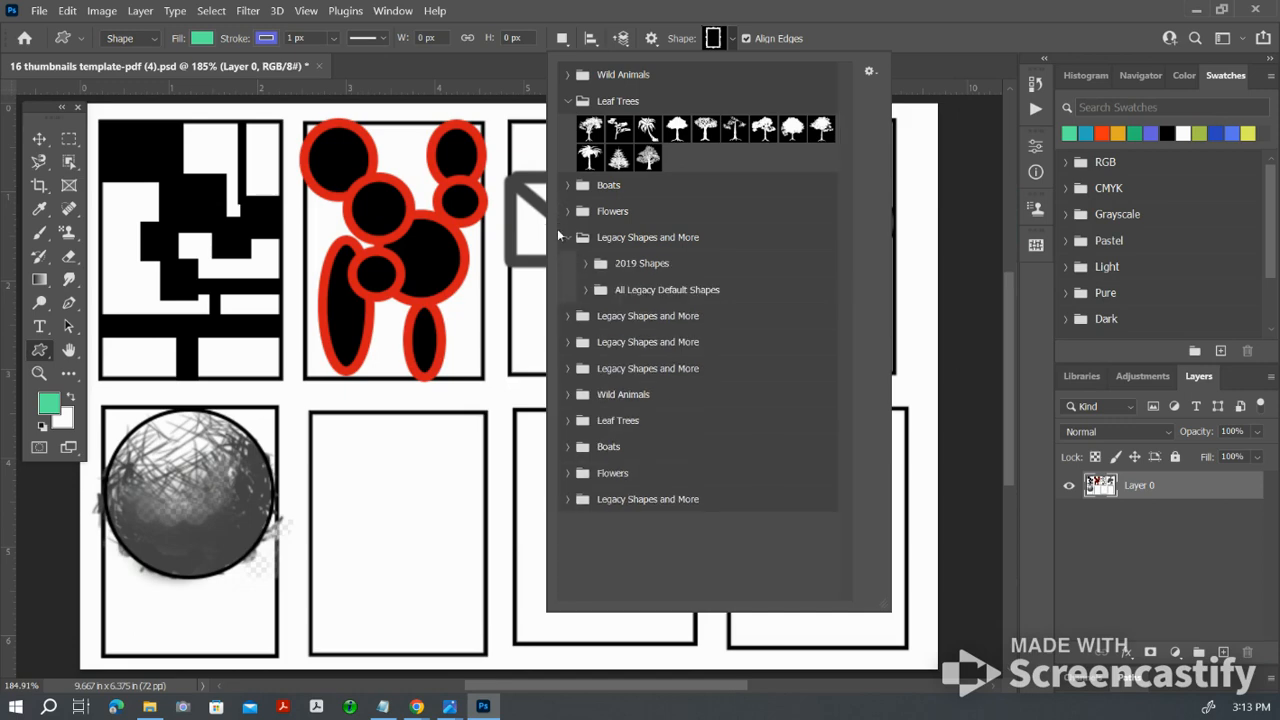
click(567, 238)
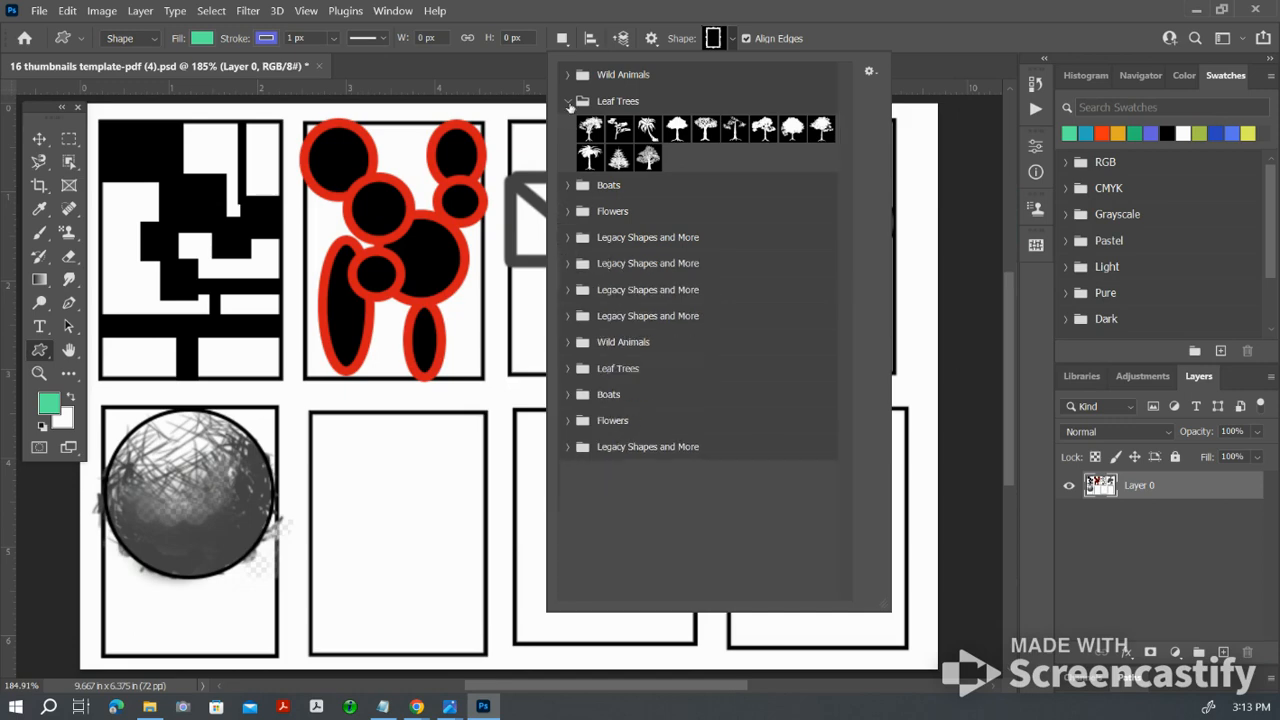
click(569, 102)
click(864, 9)
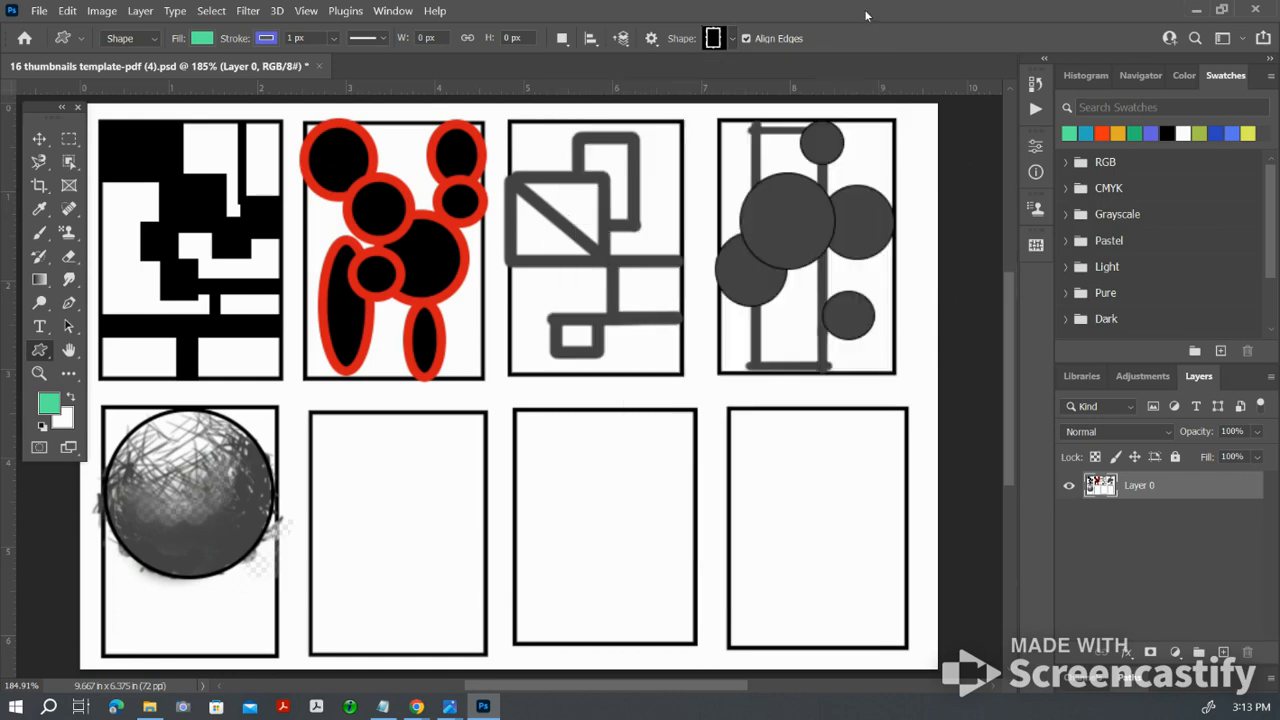
Step: Draw a green rectangle about 69 by 51 px in the second lower-row frame and move it toward the frame's right side
right_click(40, 349)
click(76, 350)
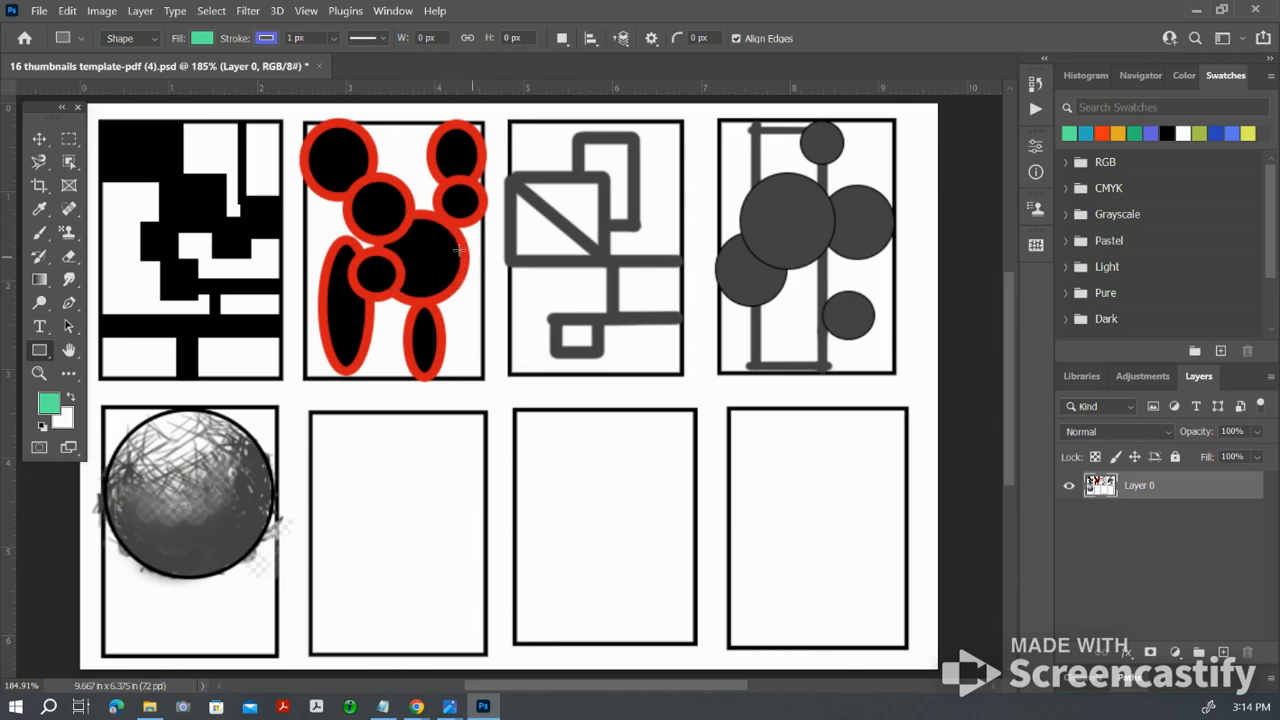
drag(332, 437, 415, 497)
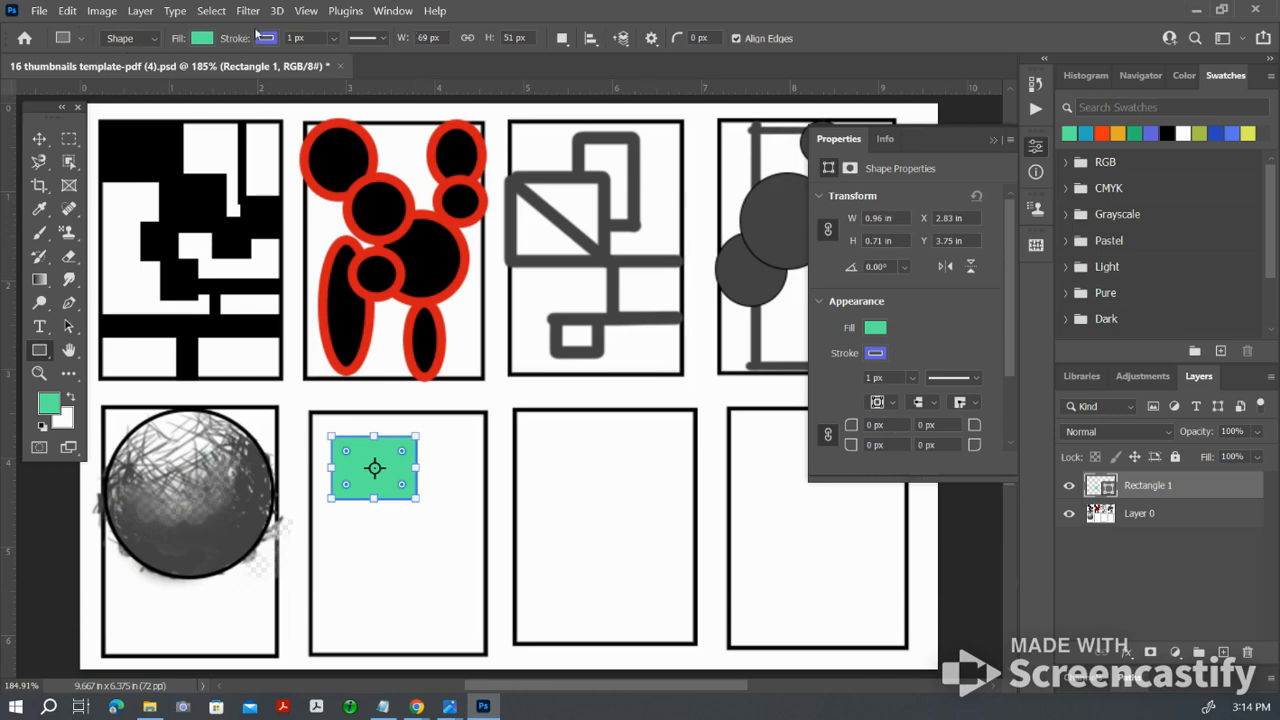
click(993, 141)
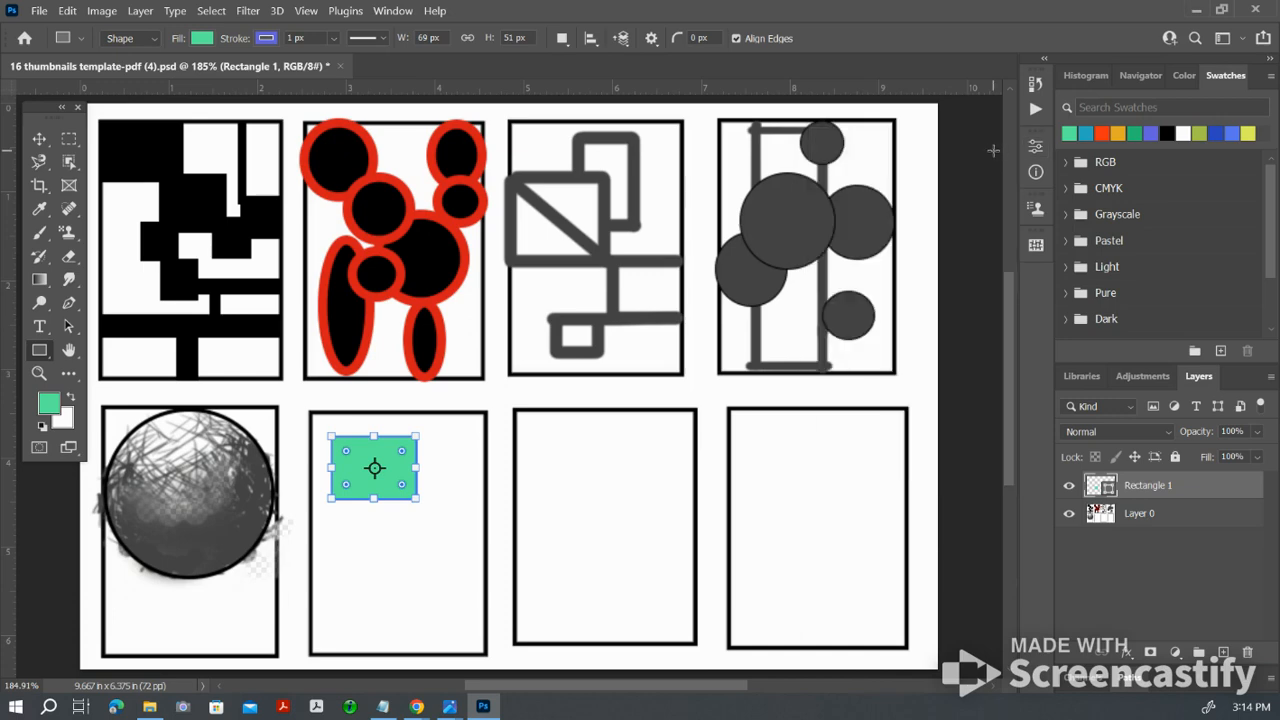
click(38, 141)
drag(381, 479, 434, 464)
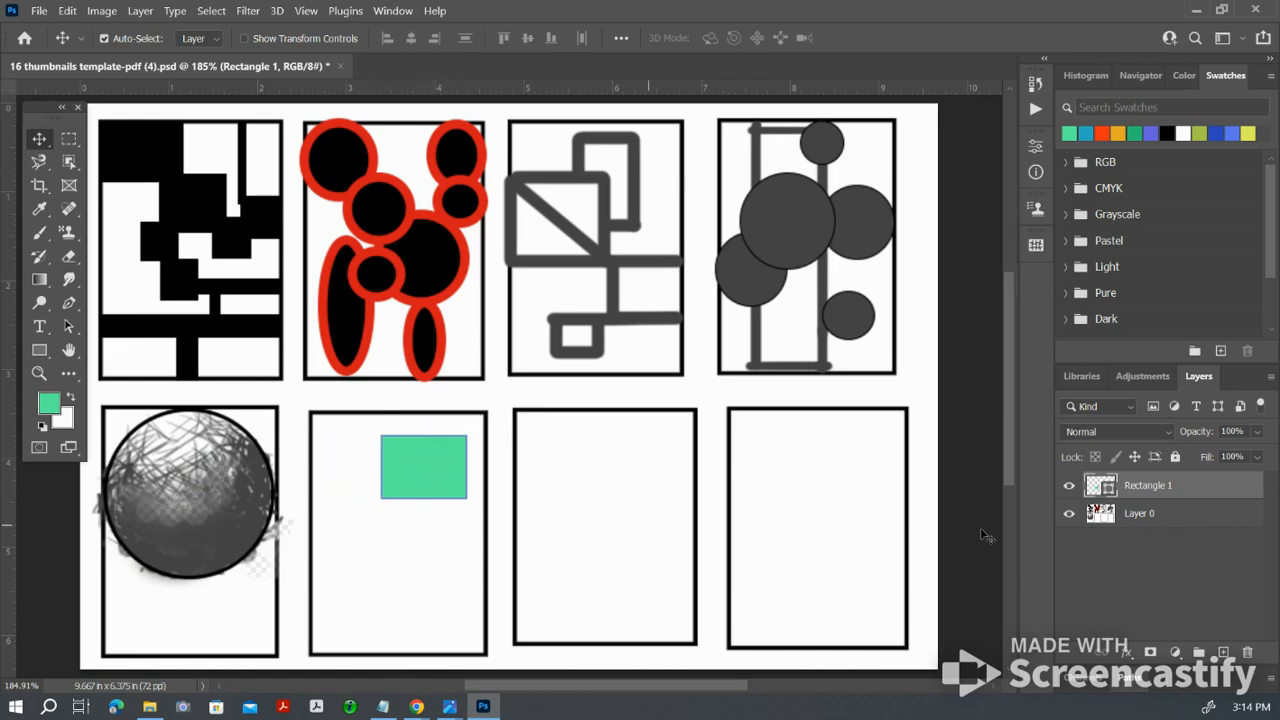
Step: Select Layer 0 as the base layer and set the Ellipse tool's fill to blue-violet
click(1167, 515)
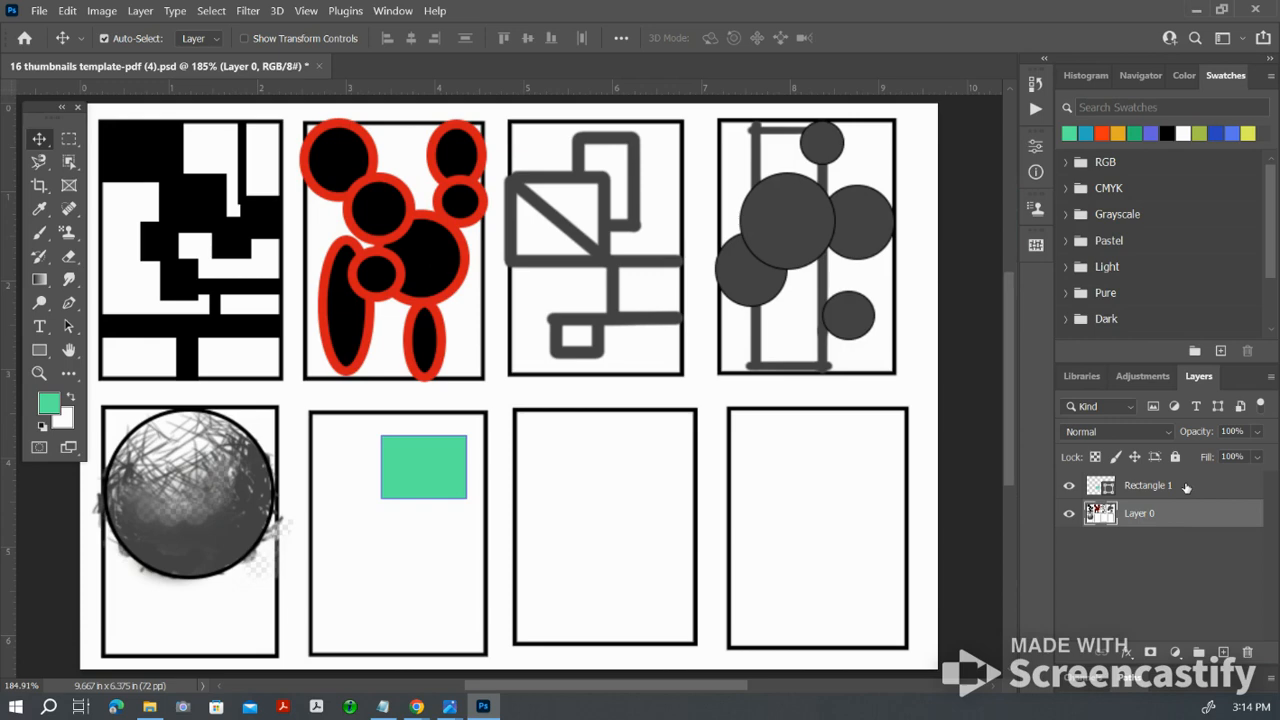
click(1186, 487)
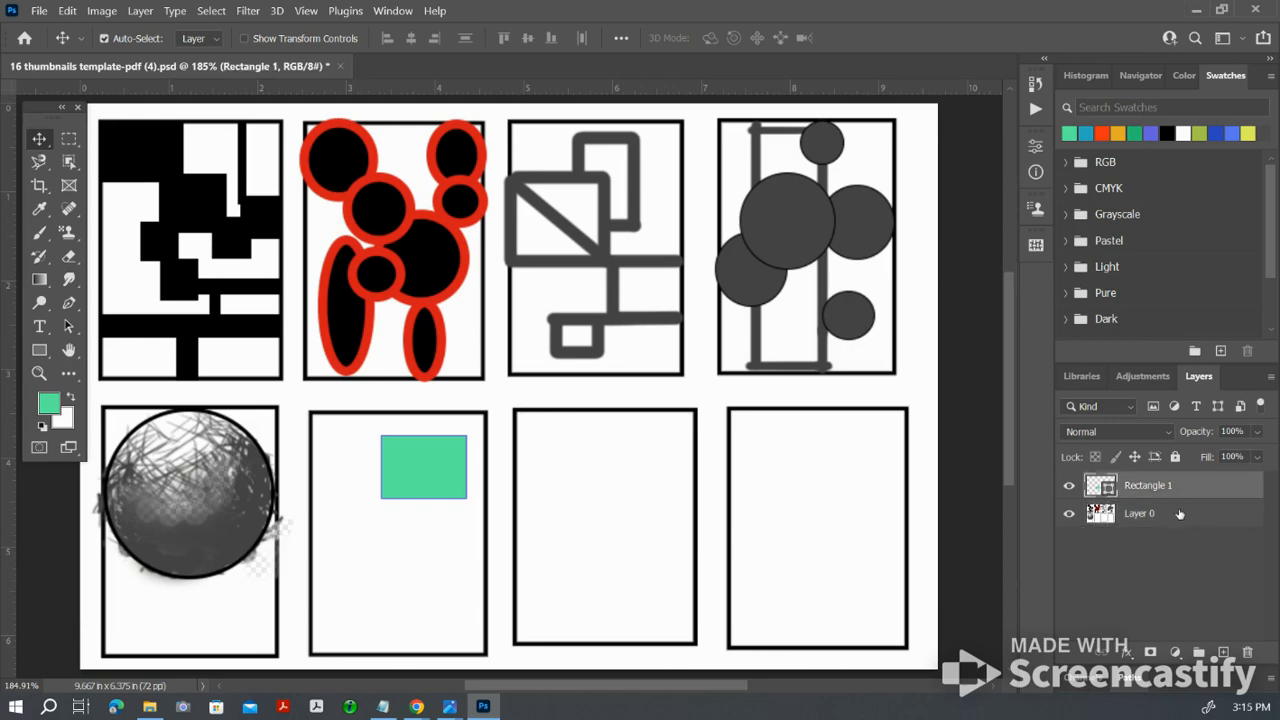
click(1180, 513)
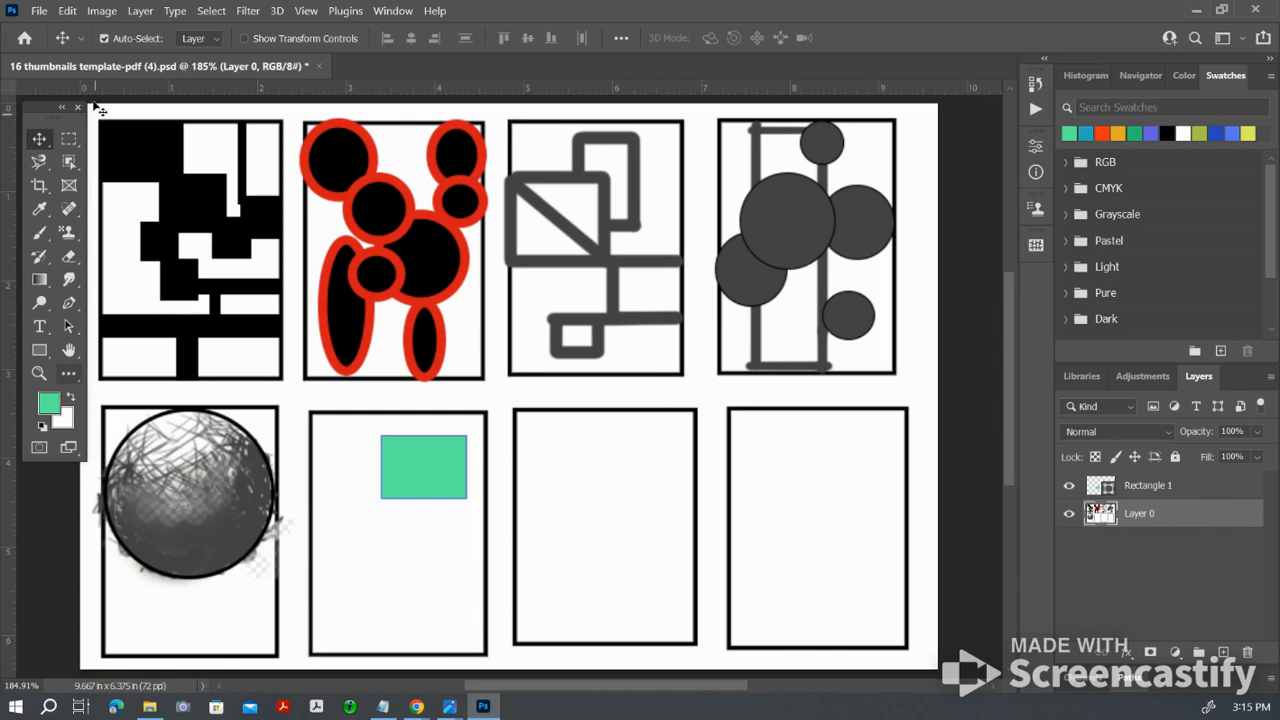
click(48, 351)
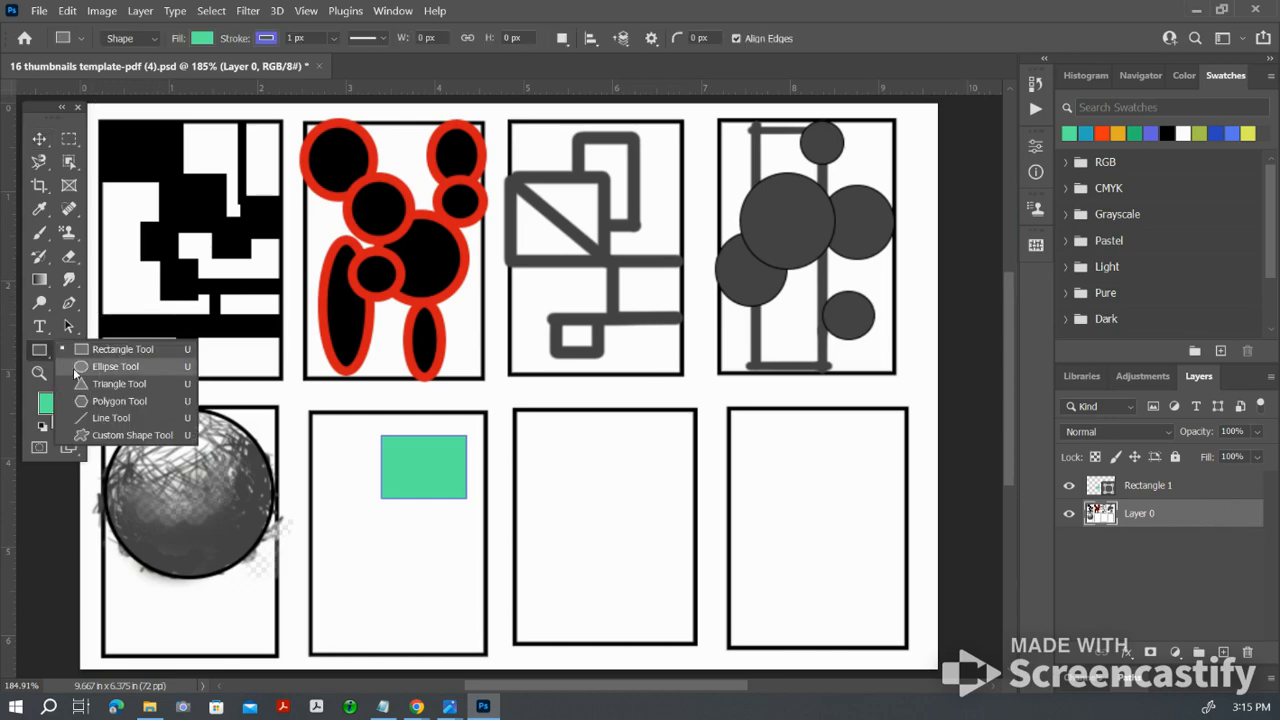
click(75, 371)
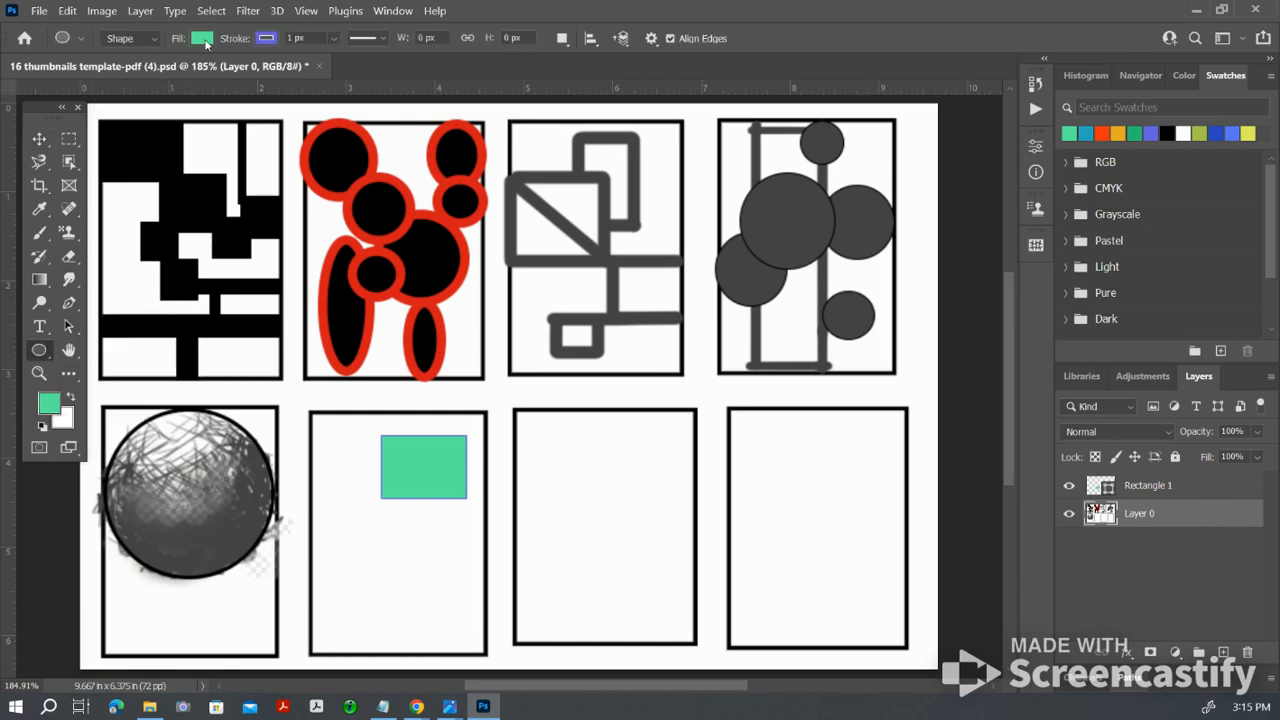
click(203, 39)
click(172, 134)
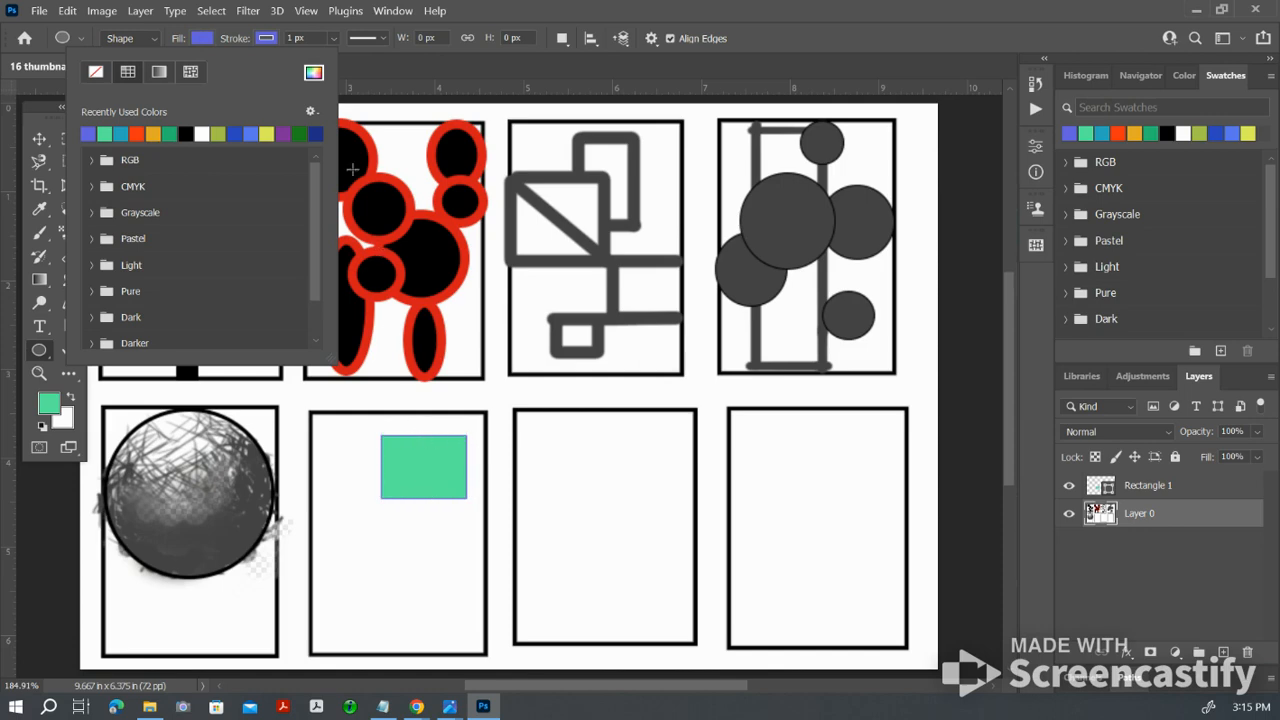
Step: Draw a strokeless ellipse about 69 by 105 px in the second lower-row frame, partly behind the green rectangle
click(335, 38)
click(334, 38)
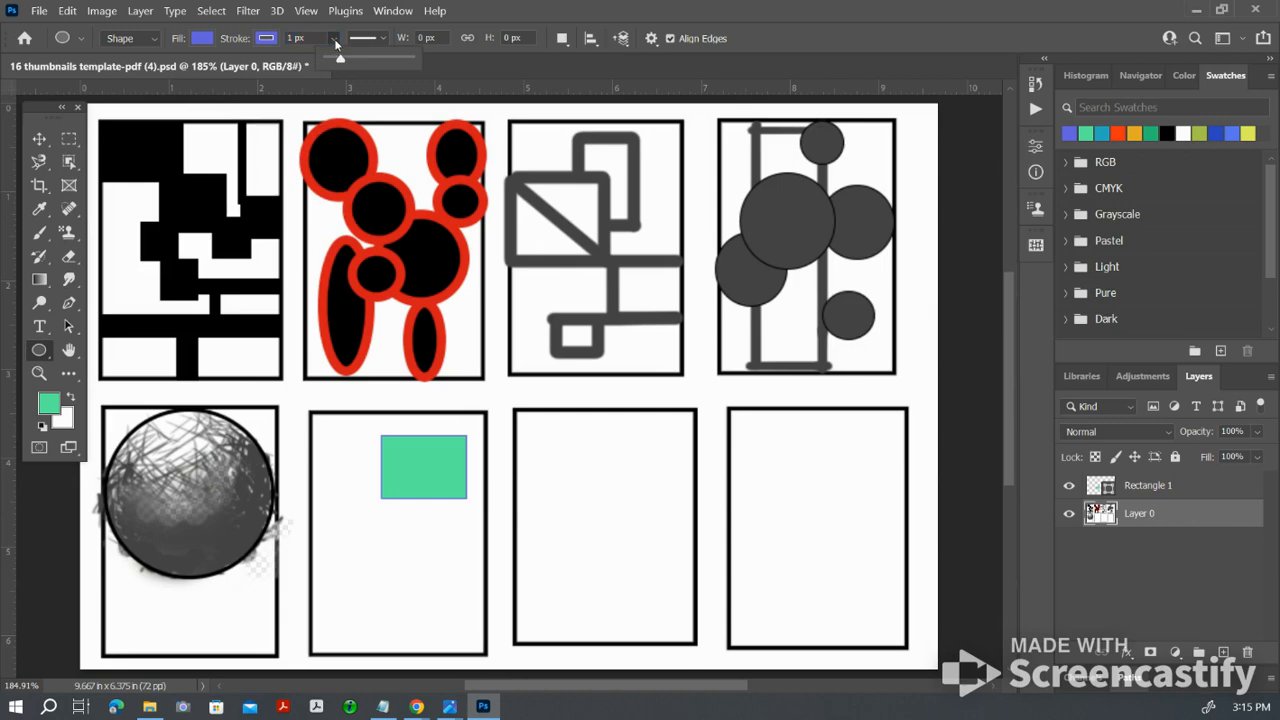
click(264, 40)
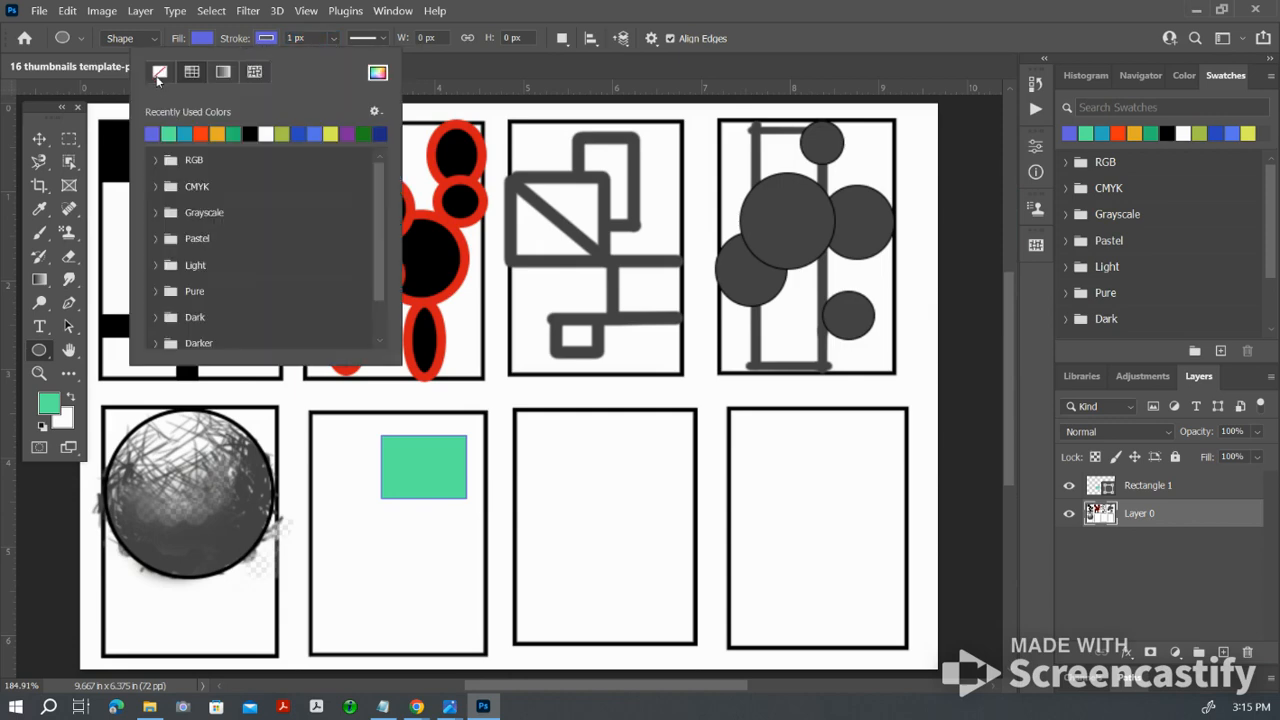
click(159, 74)
click(329, 464)
drag(329, 464, 413, 593)
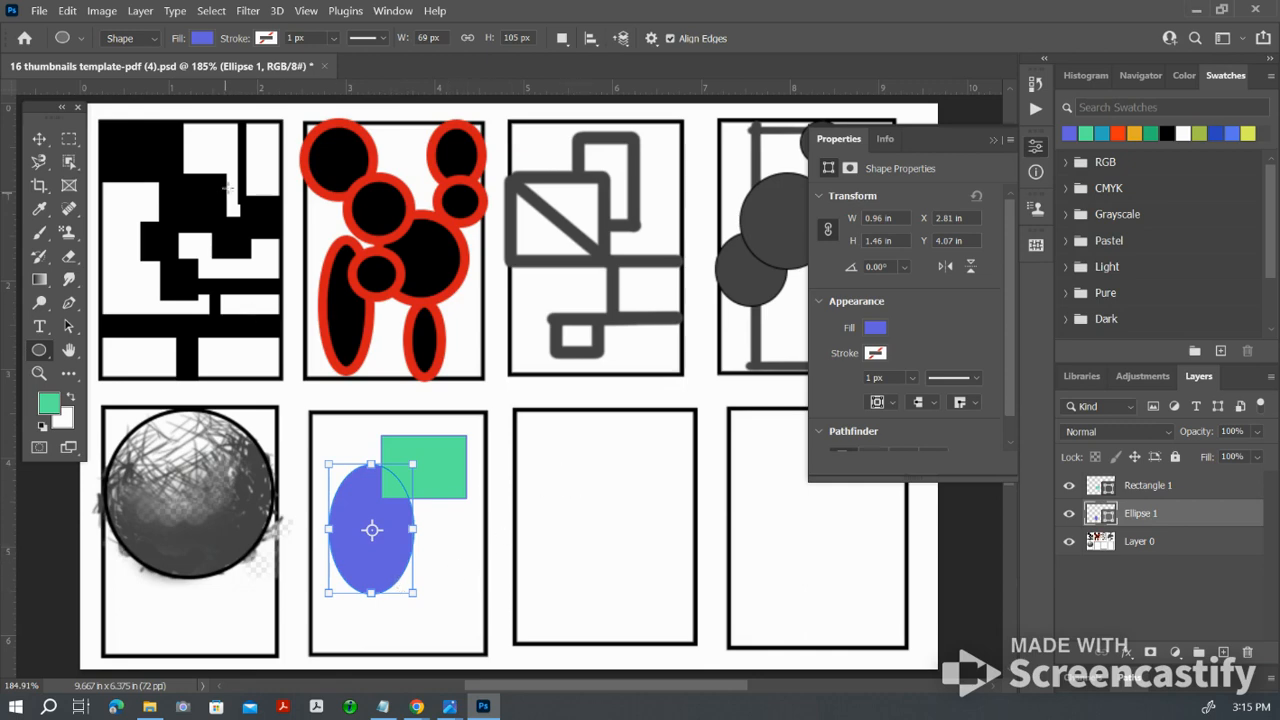
Step: Draw an orange-red circle about 69 px wide directly above Layer 0, partly behind the blue-violet ellipse's lower right
click(203, 38)
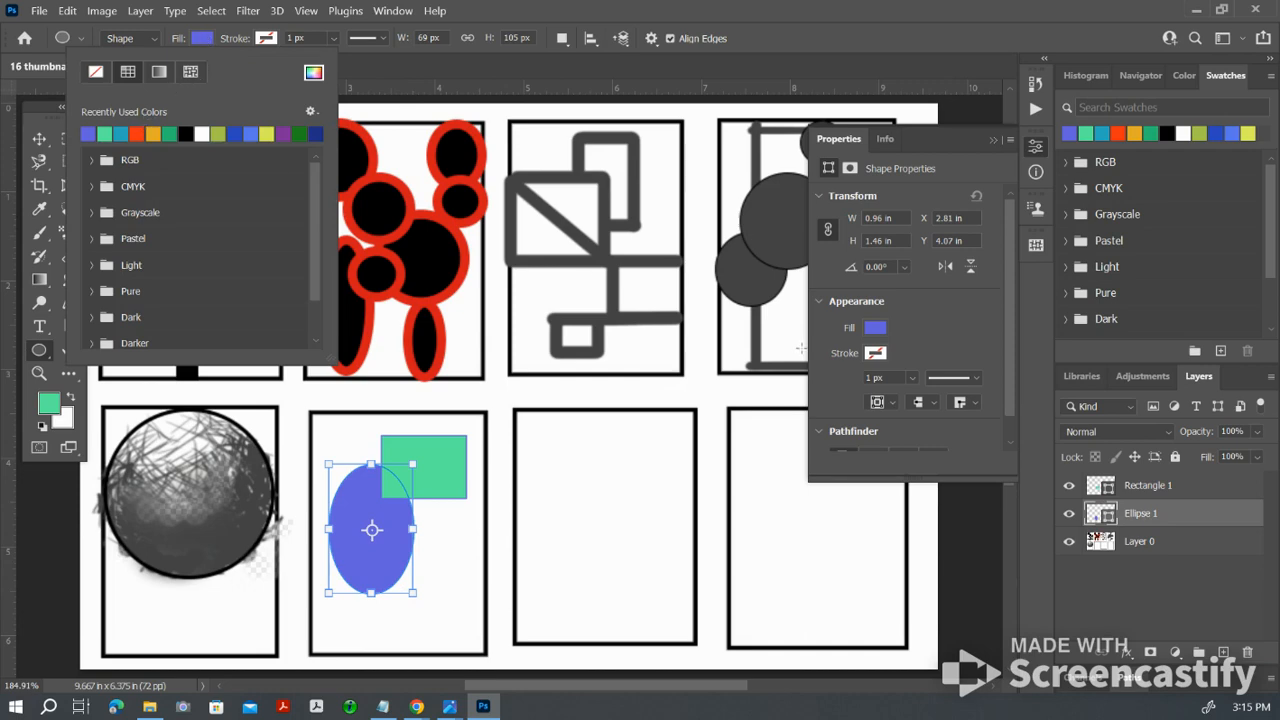
click(1183, 541)
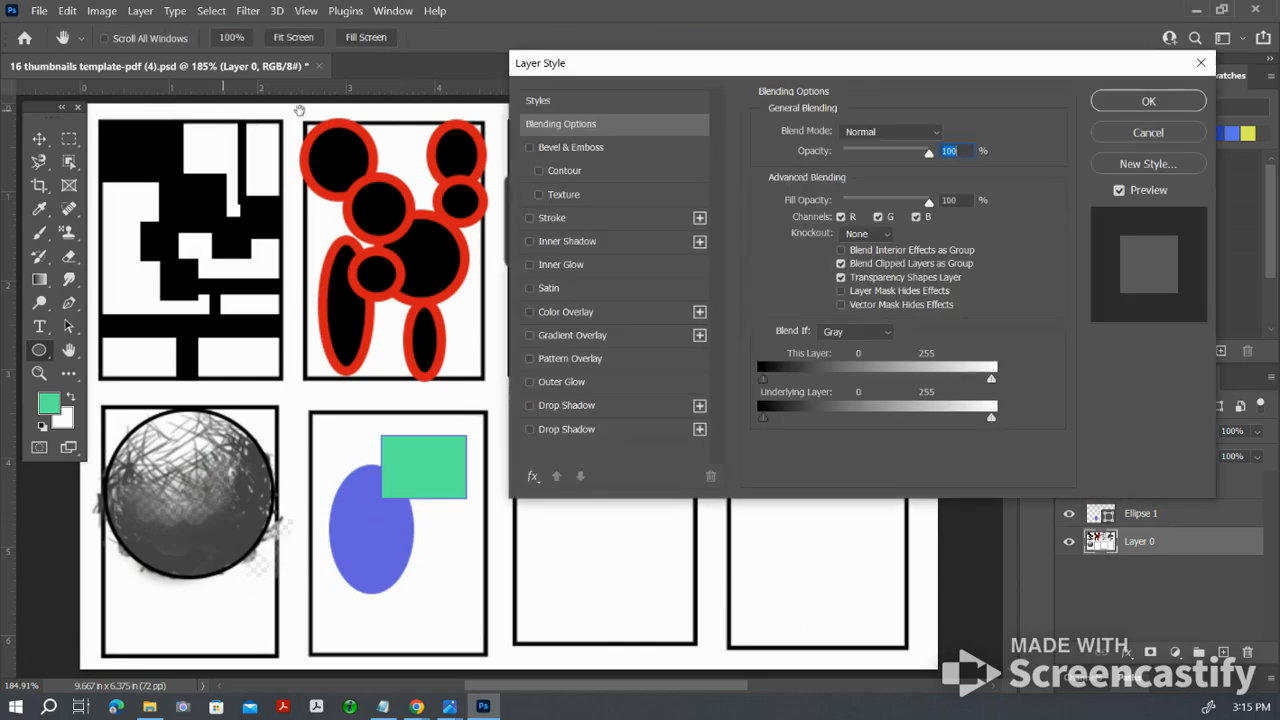
click(1212, 66)
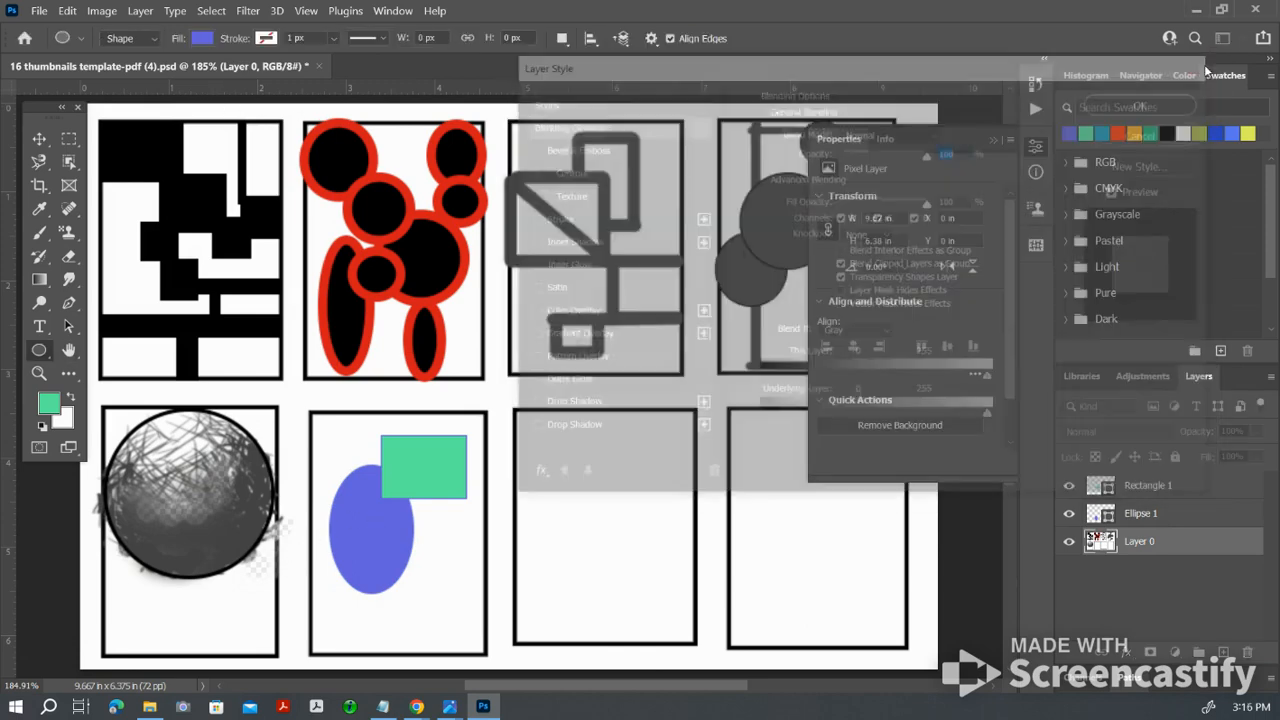
click(991, 139)
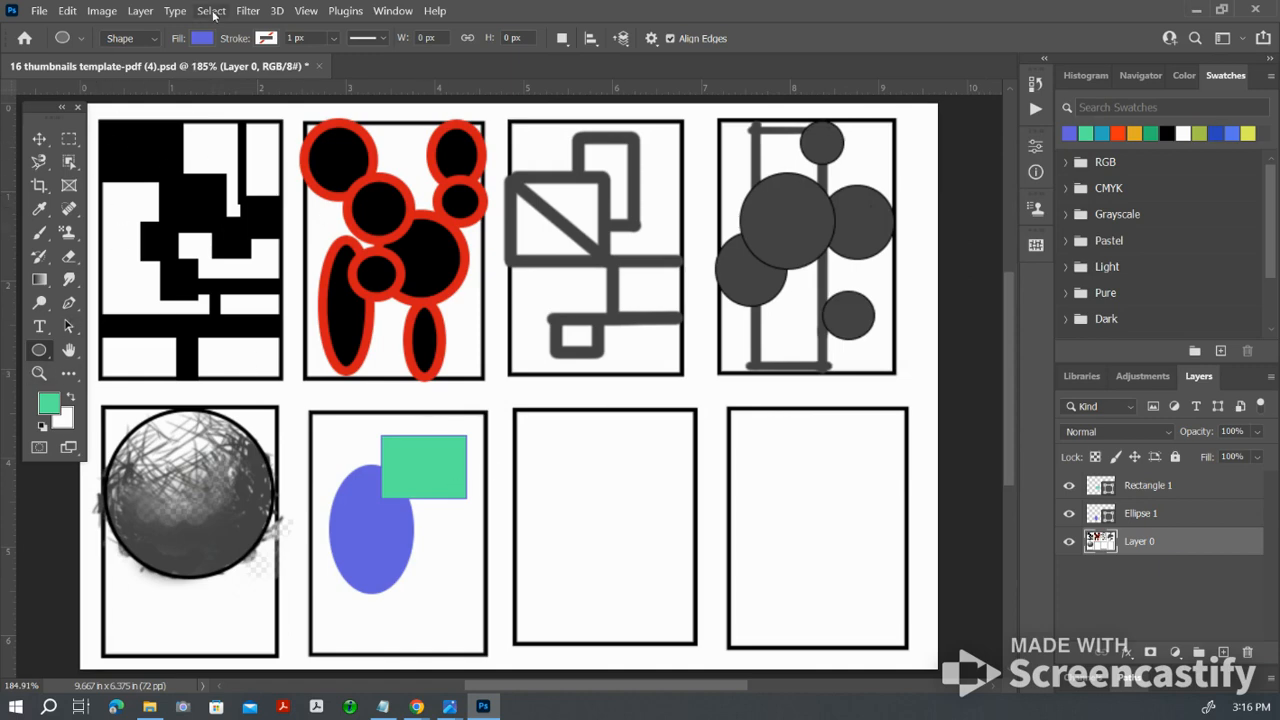
click(210, 40)
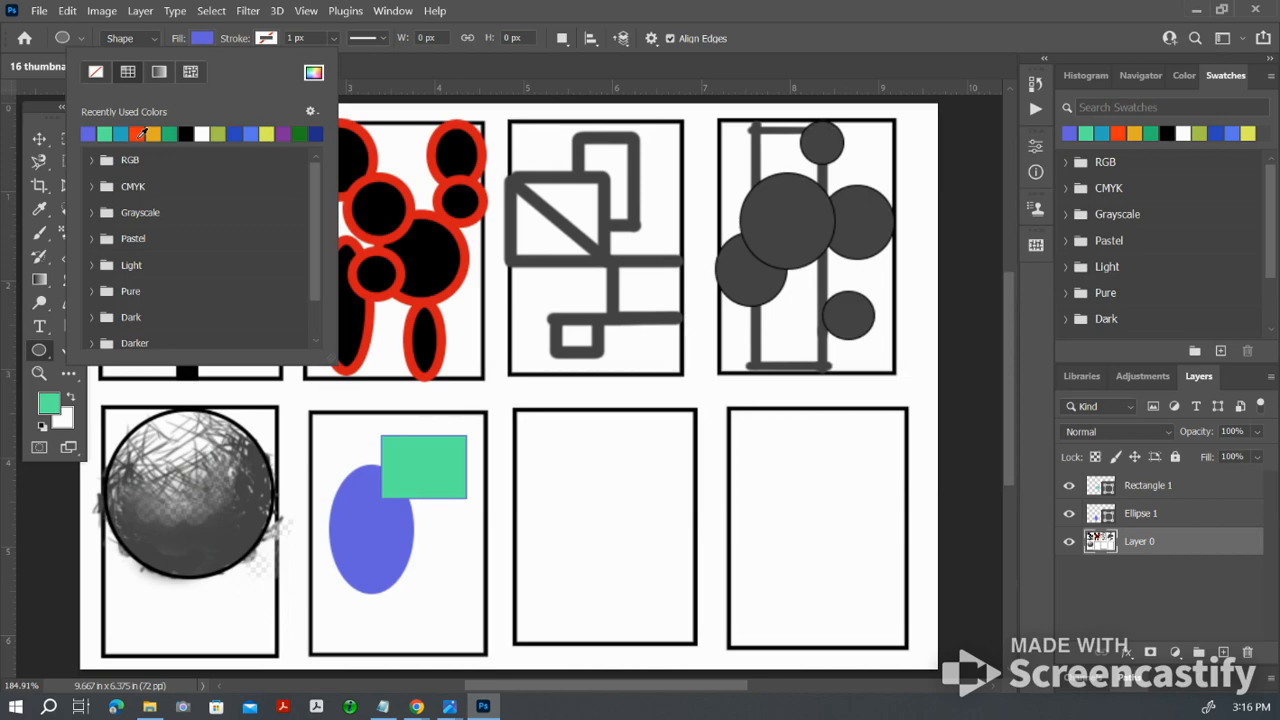
click(142, 133)
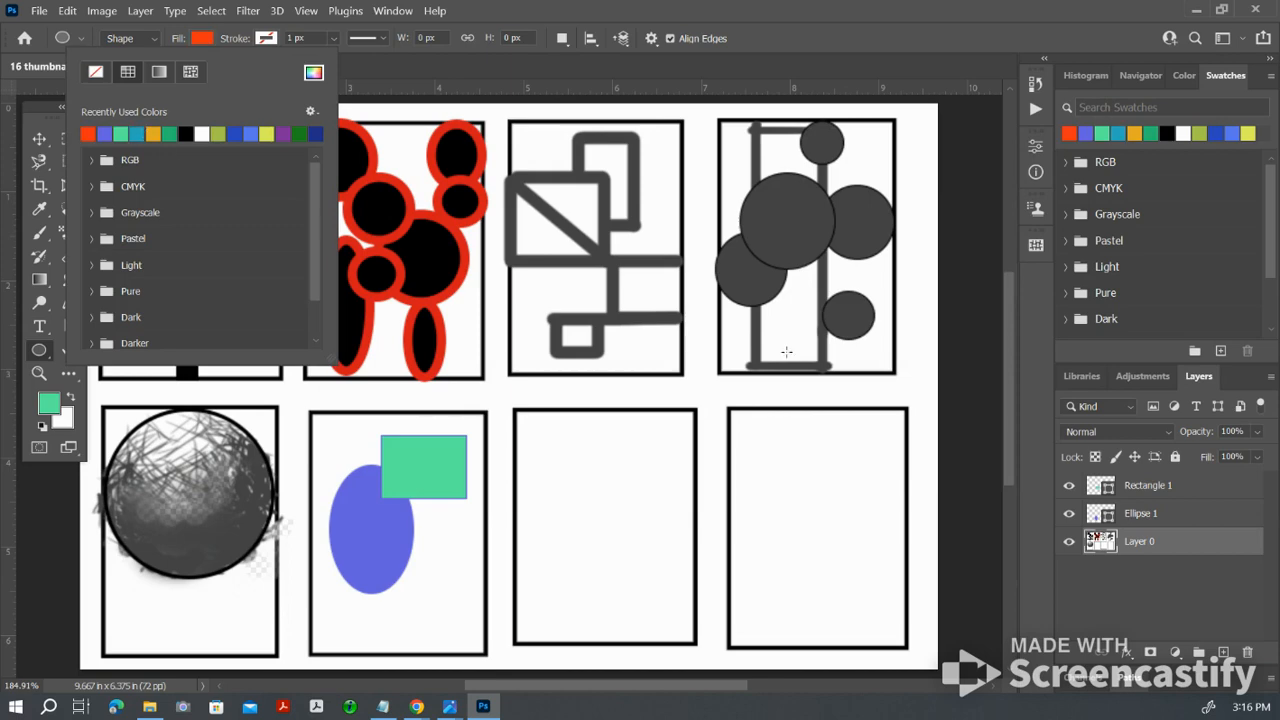
click(382, 520)
drag(382, 520, 466, 619)
drag(466, 619, 465, 619)
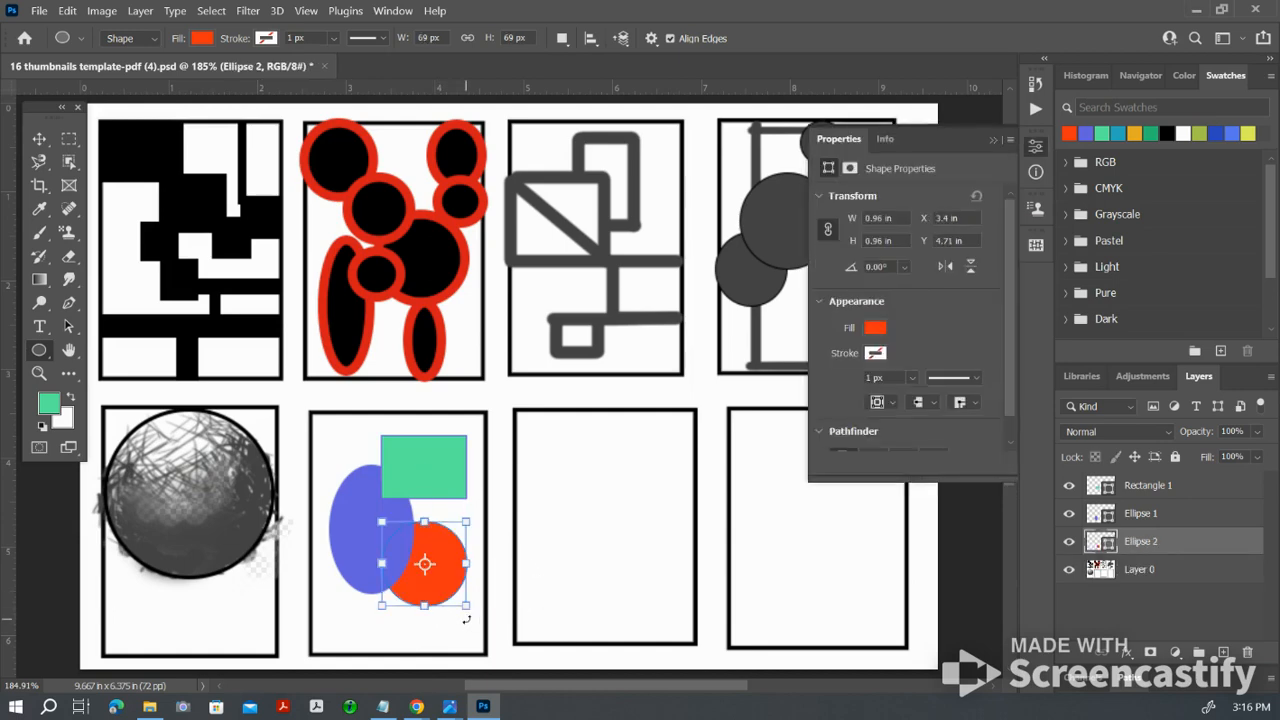
click(993, 140)
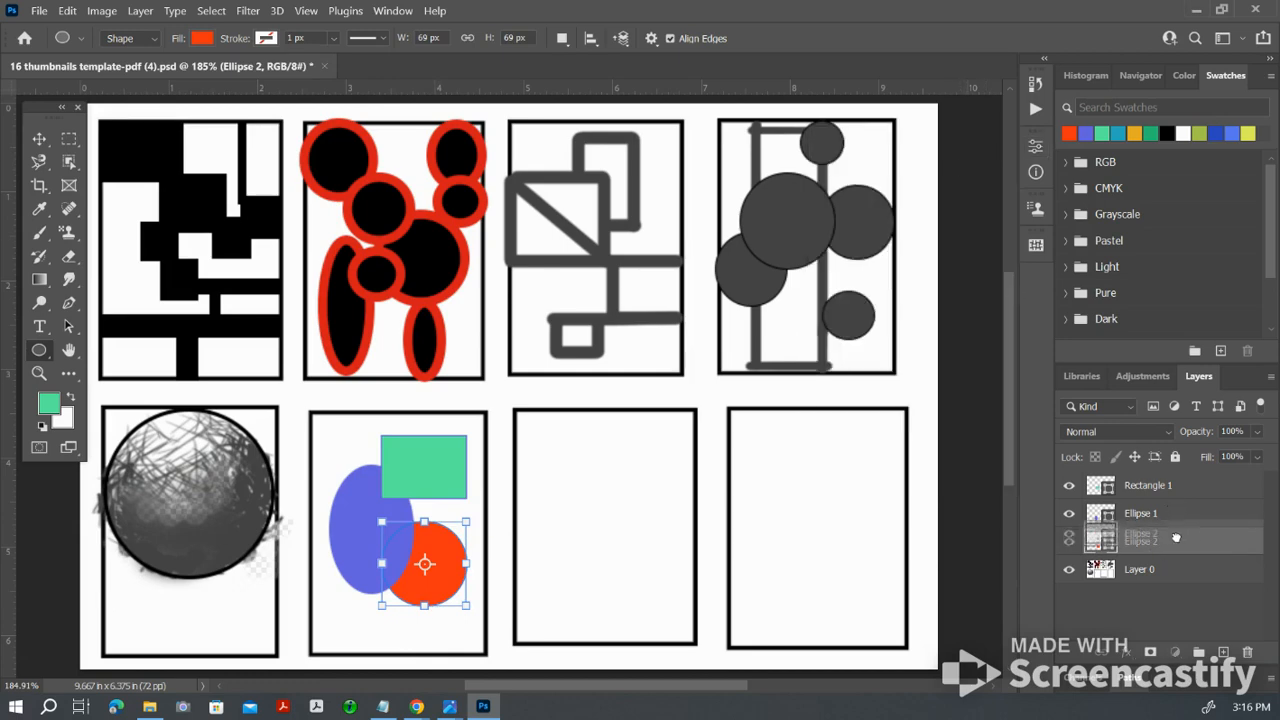
Step: Bring the orange-red circle's layer in front of the blue-violet ellipse and move the circle slightly down in its frame
drag(1176, 509, 1176, 510)
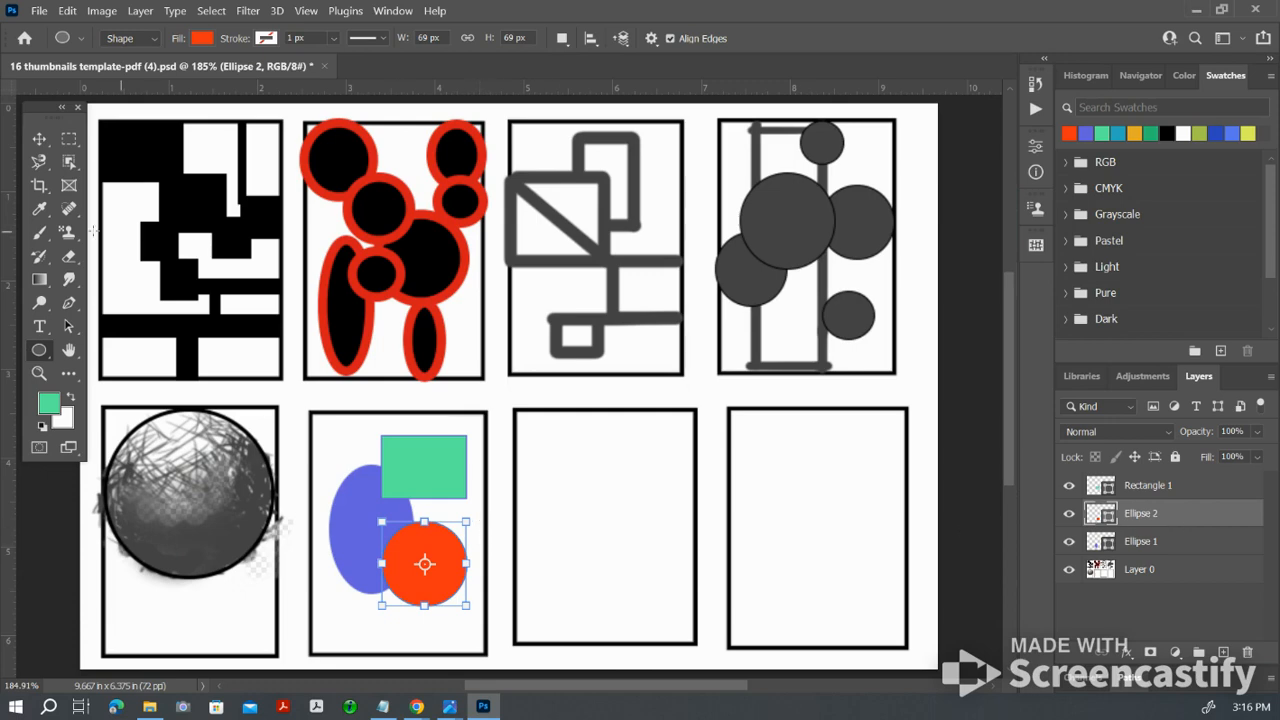
click(39, 140)
drag(408, 556, 409, 593)
Step: Reorder the shape layers with the blue-violet ellipse on top, the green rectangle beneath it and the orange-red circle below both
mouse_move(1204, 516)
mouse_down()
mouse_move(1207, 551)
mouse_move(1190, 519)
mouse_up()
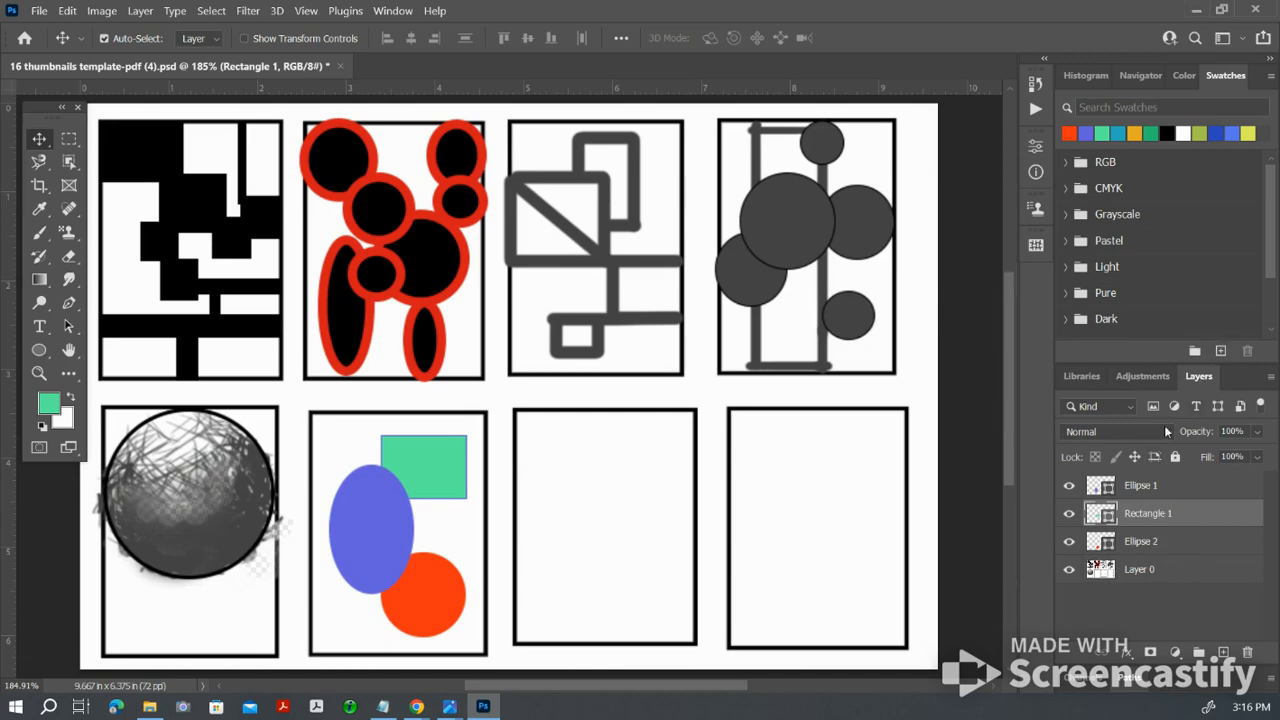
click(1192, 491)
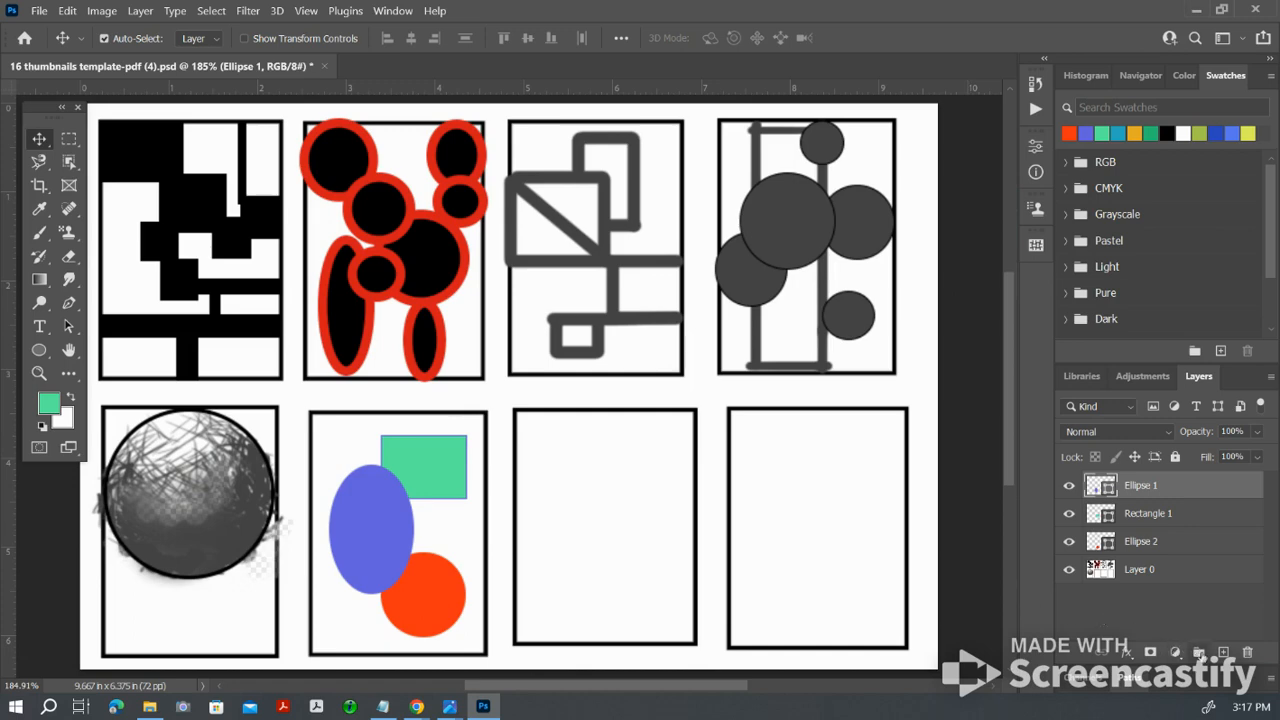
Step: Create a layer group above the shape layers and place the two ellipse layers and the green rectangle layer inside it
click(1199, 652)
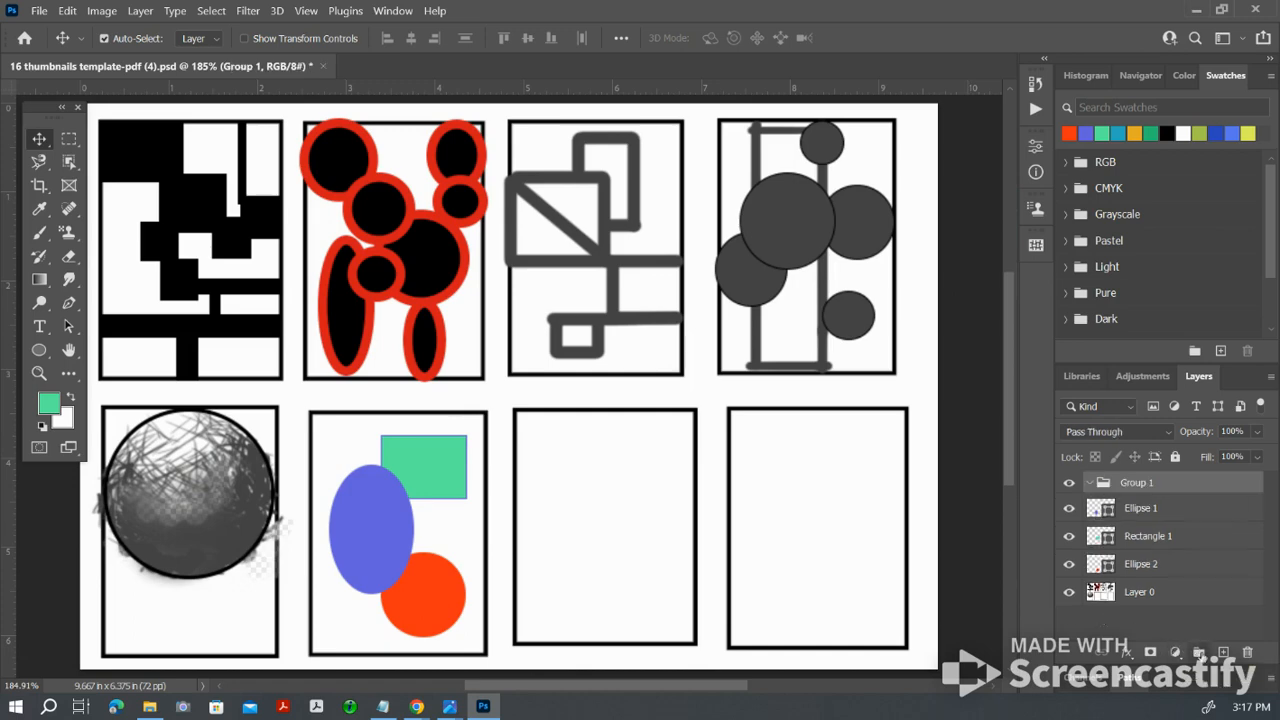
click(1168, 513)
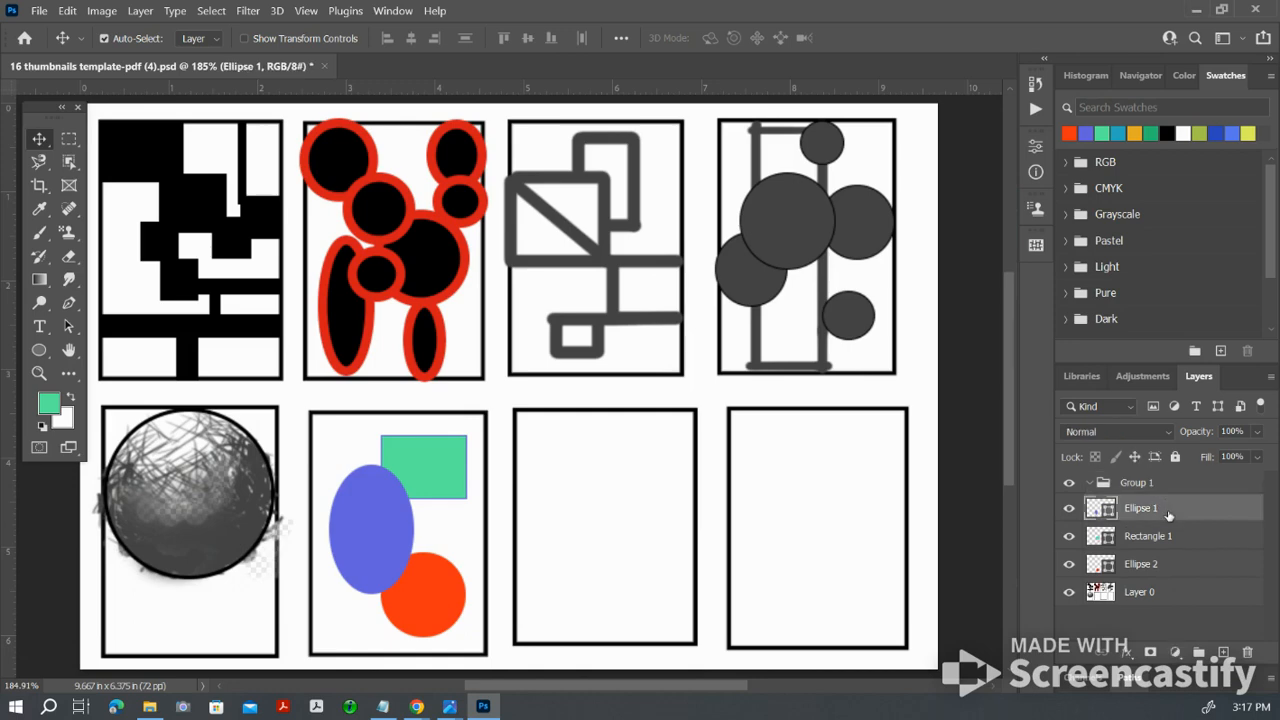
ctrl+click(1162, 542)
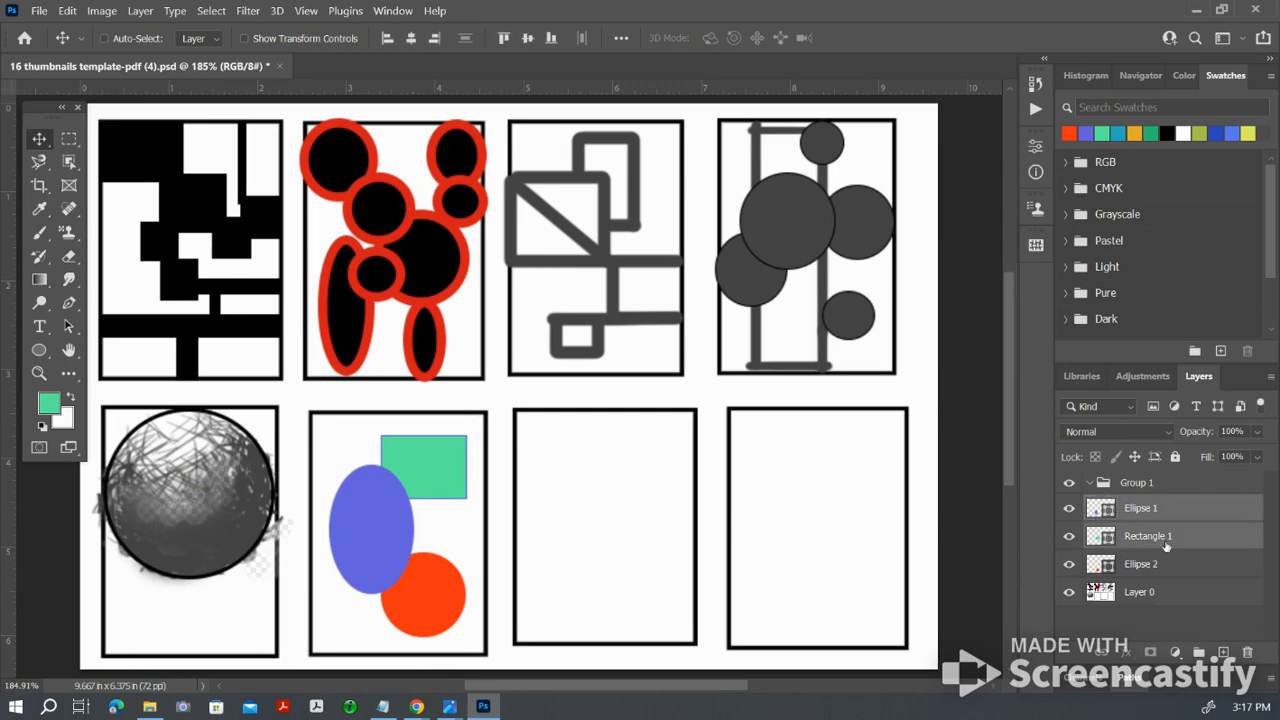
ctrl+click(1191, 568)
drag(1178, 512, 1137, 488)
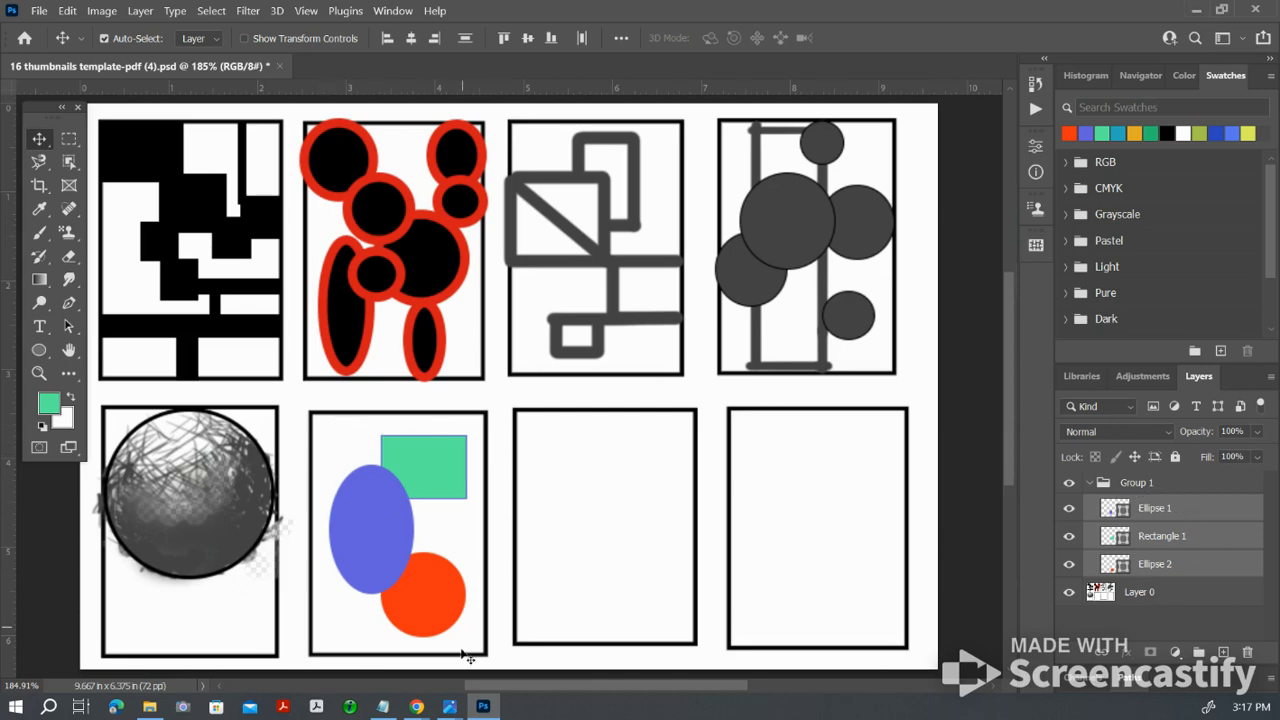
click(1090, 484)
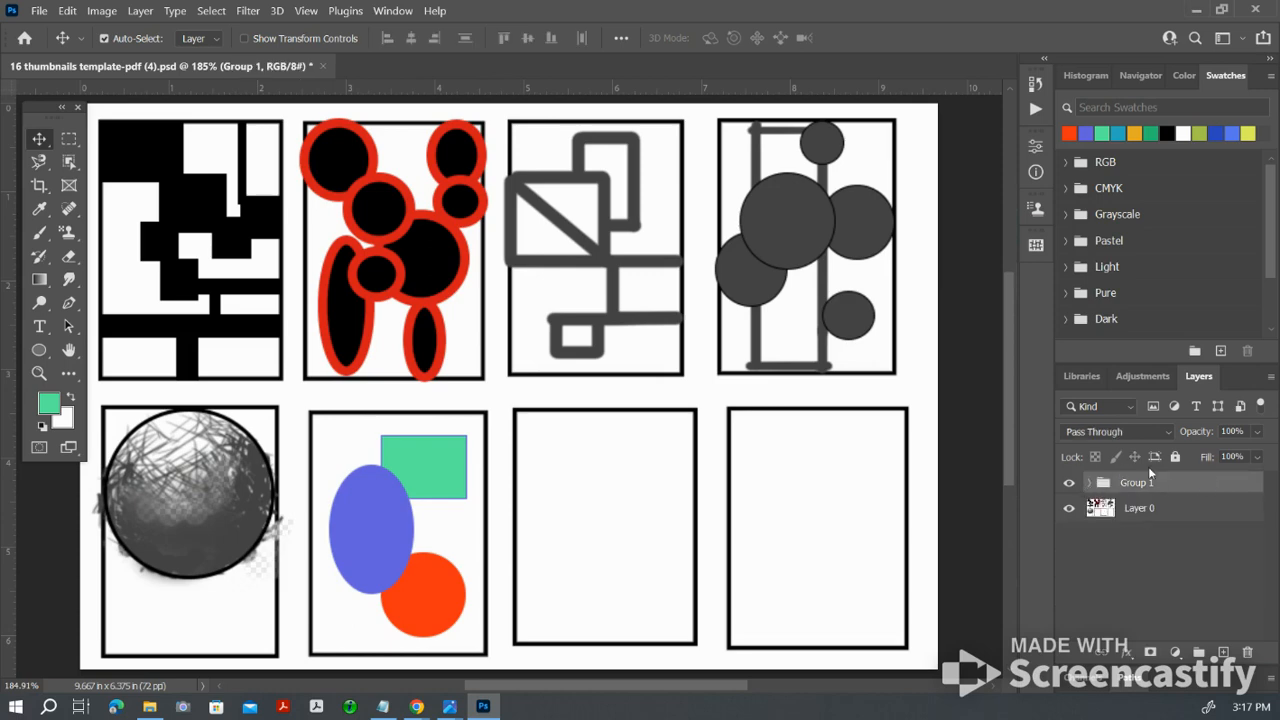
click(1090, 484)
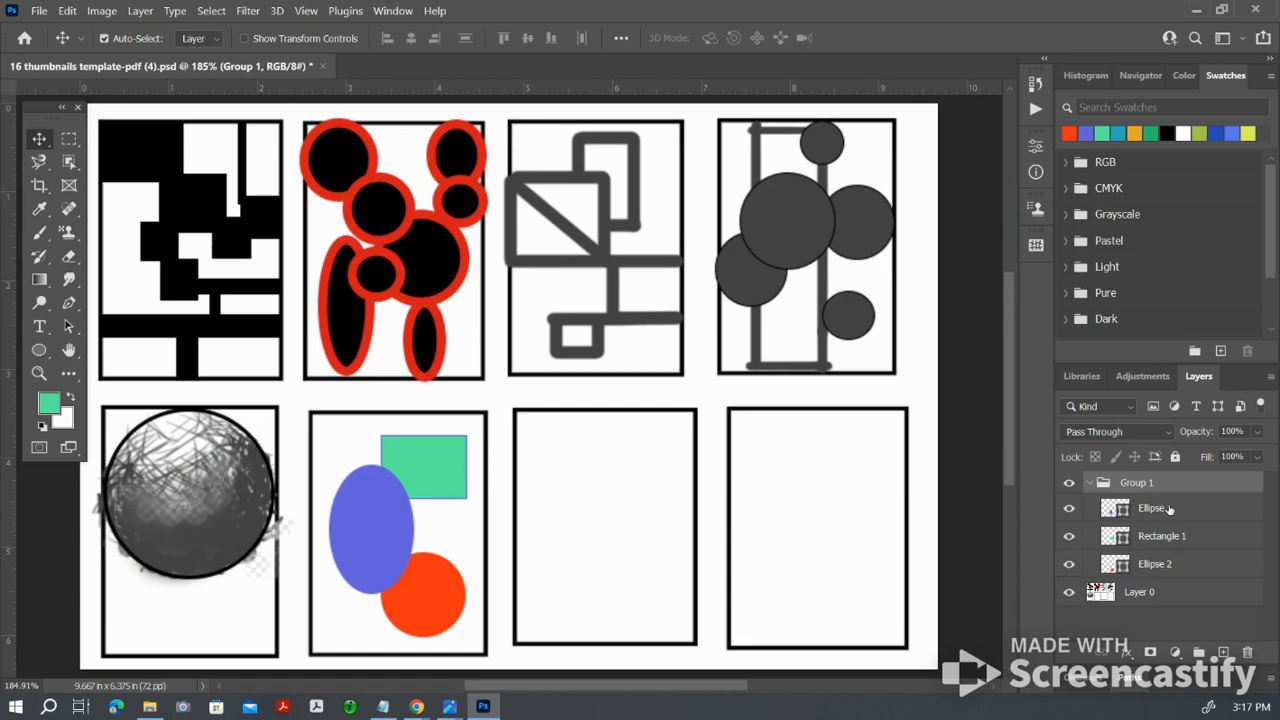
Step: Delete the blue-violet ellipse's layer from the group and undo the deletion
drag(1170, 509, 1248, 651)
drag(1248, 651, 1249, 654)
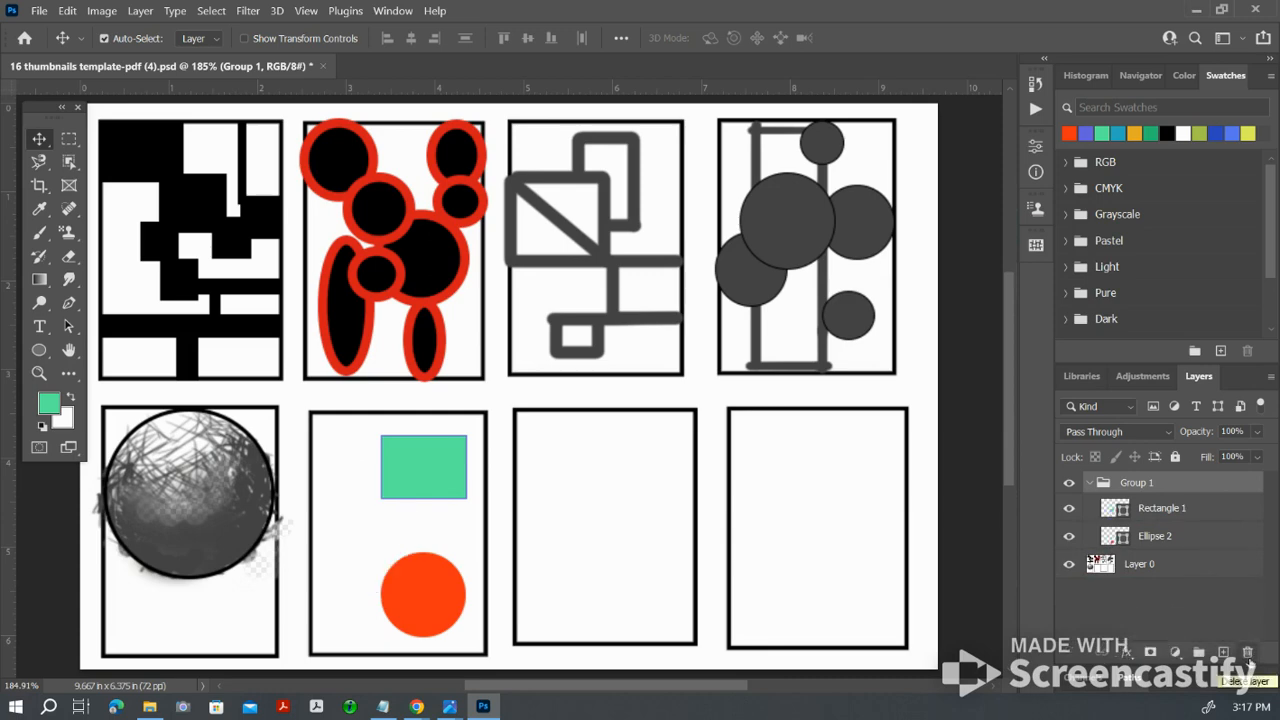
key(ctrl+z)
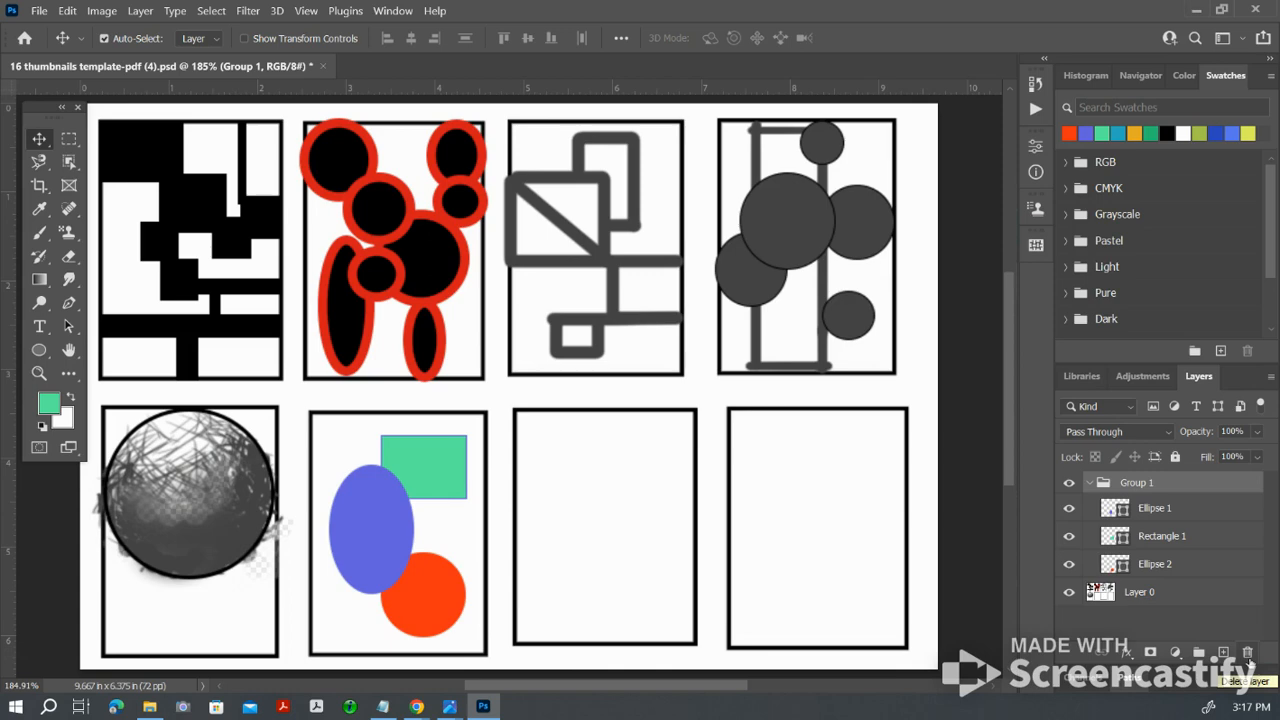
Step: Examine the layer commands for Layer 0 and the Ellipse tool's presets, drawing modes and fill colors
click(1092, 484)
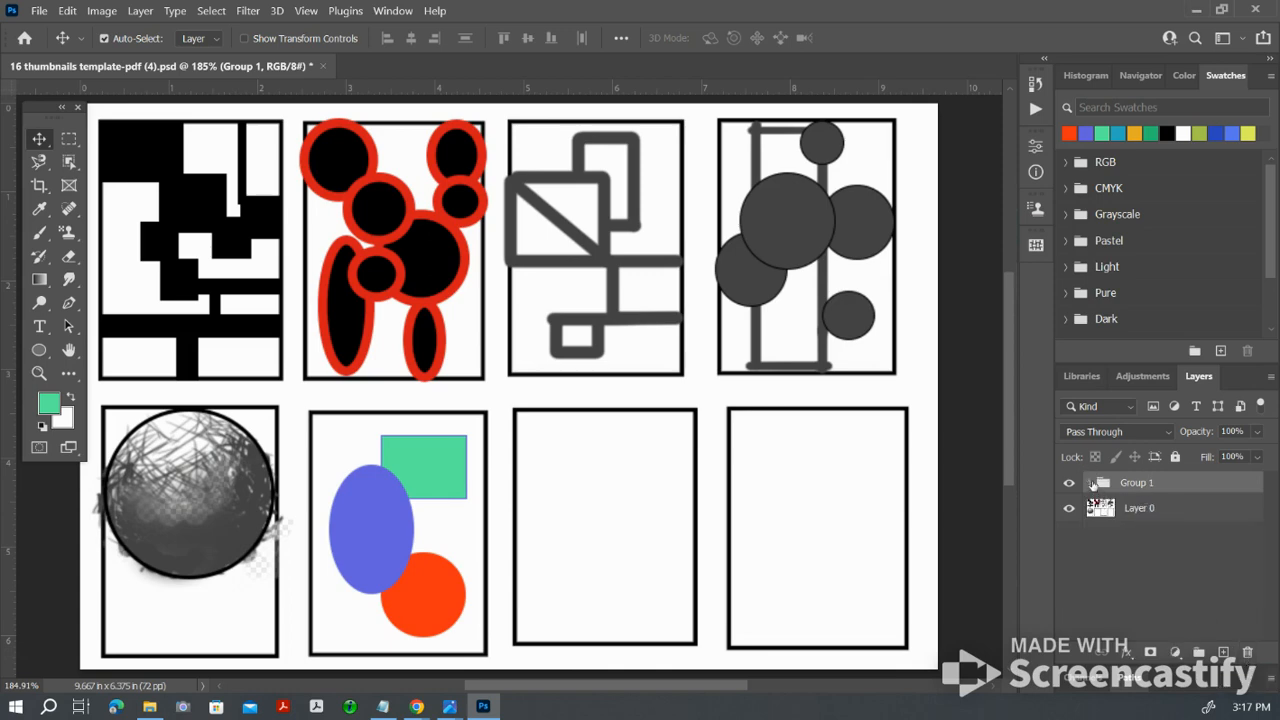
click(1174, 510)
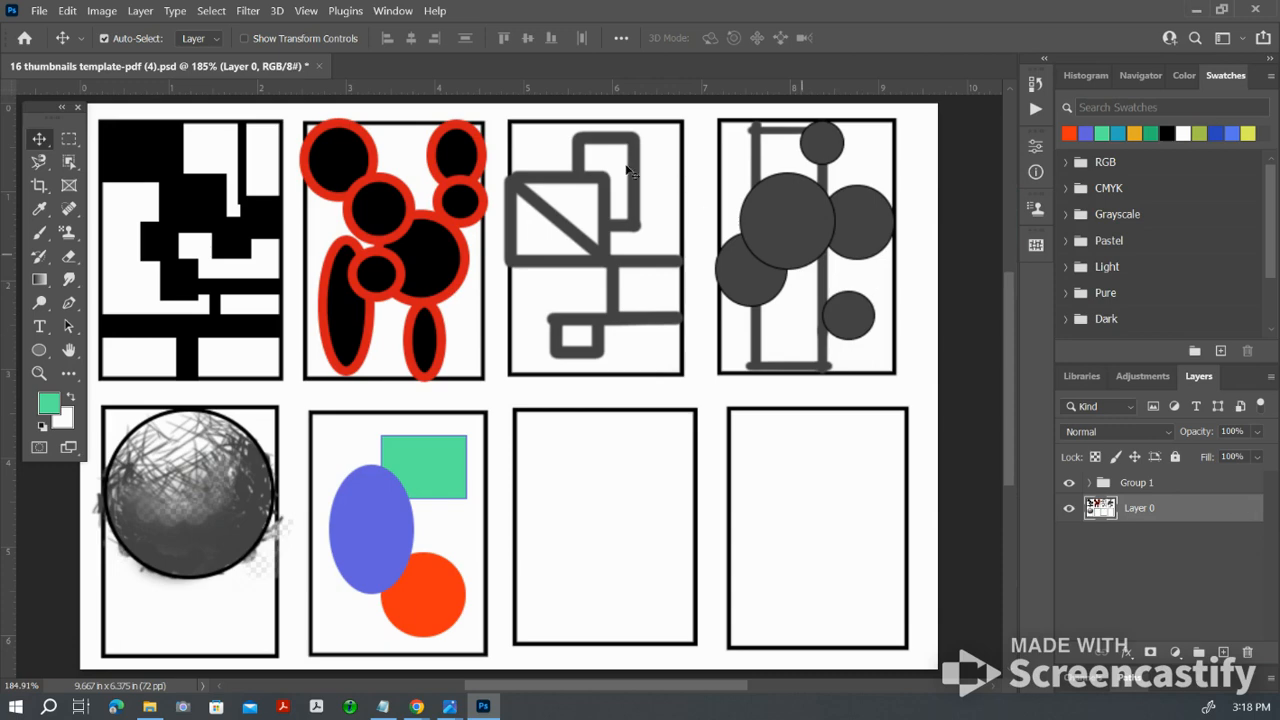
click(140, 11)
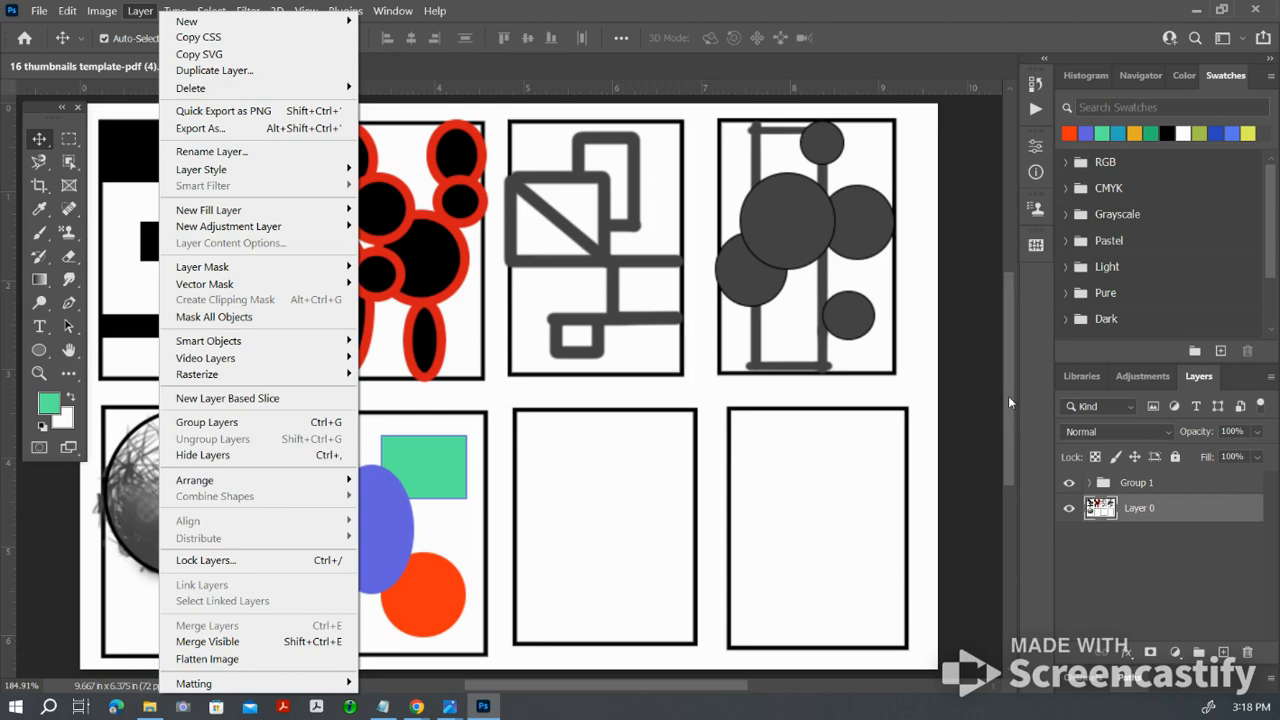
key(Escape)
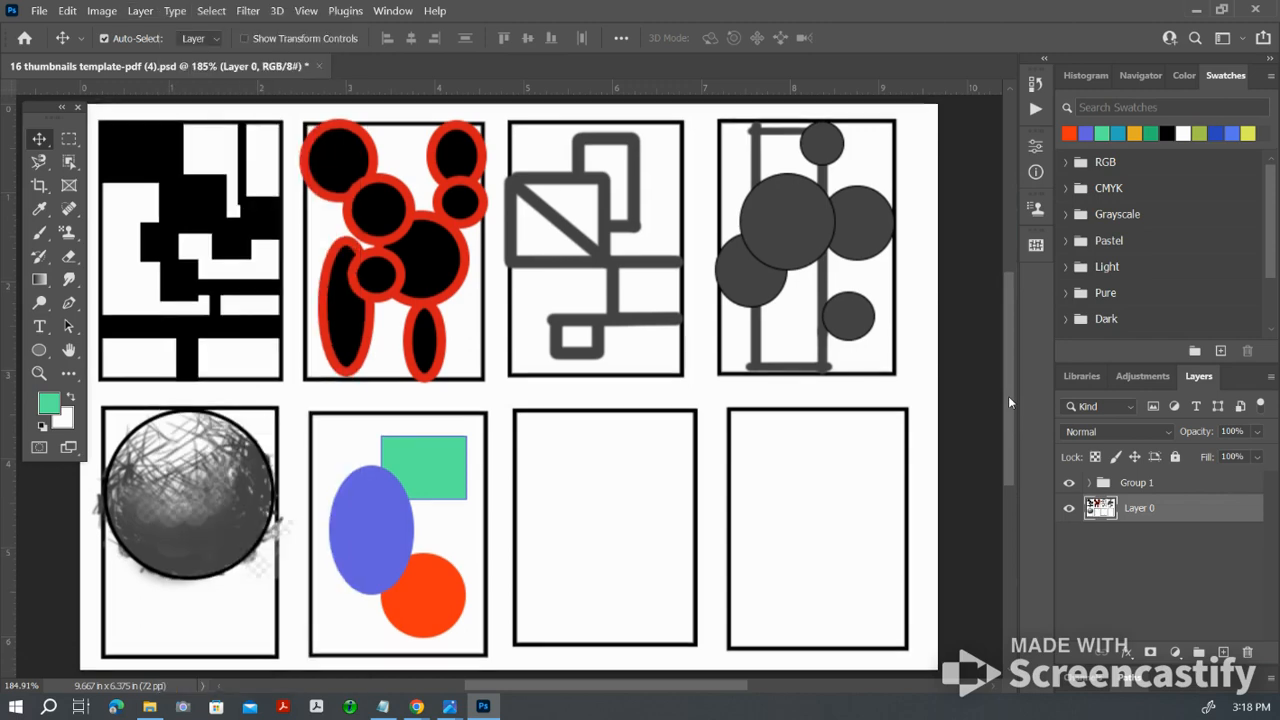
click(40, 350)
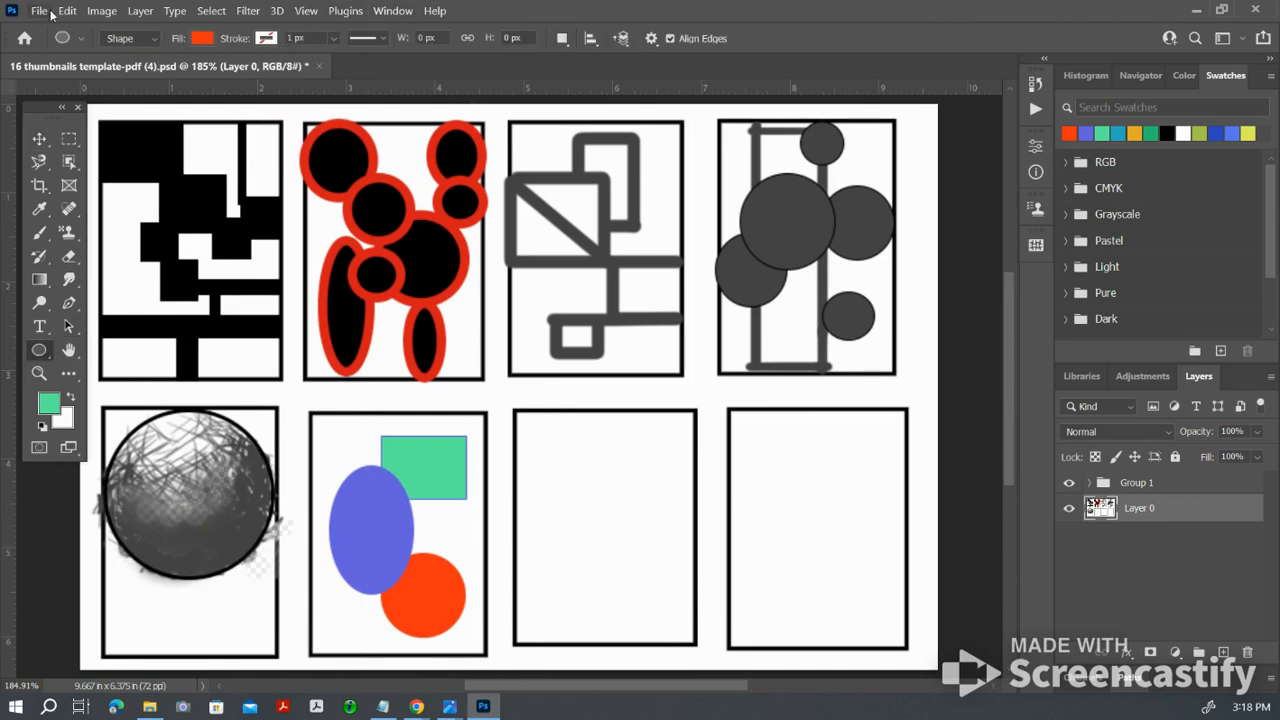
click(80, 40)
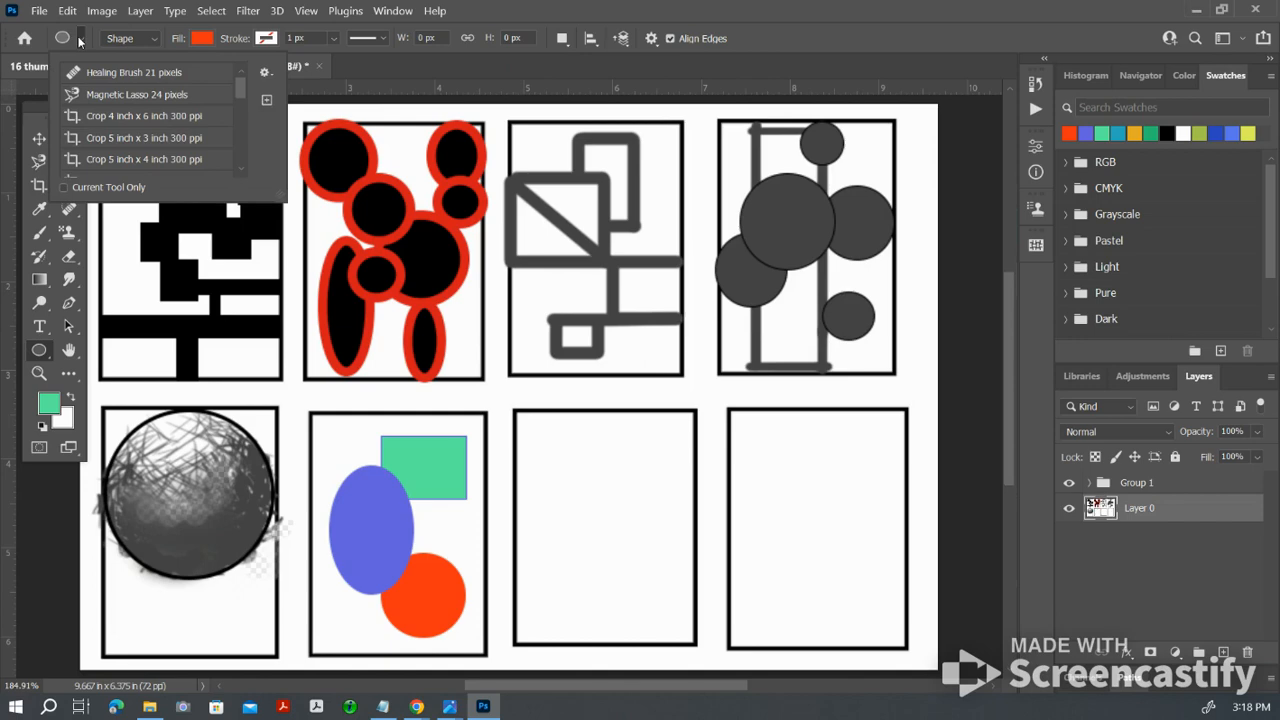
click(155, 38)
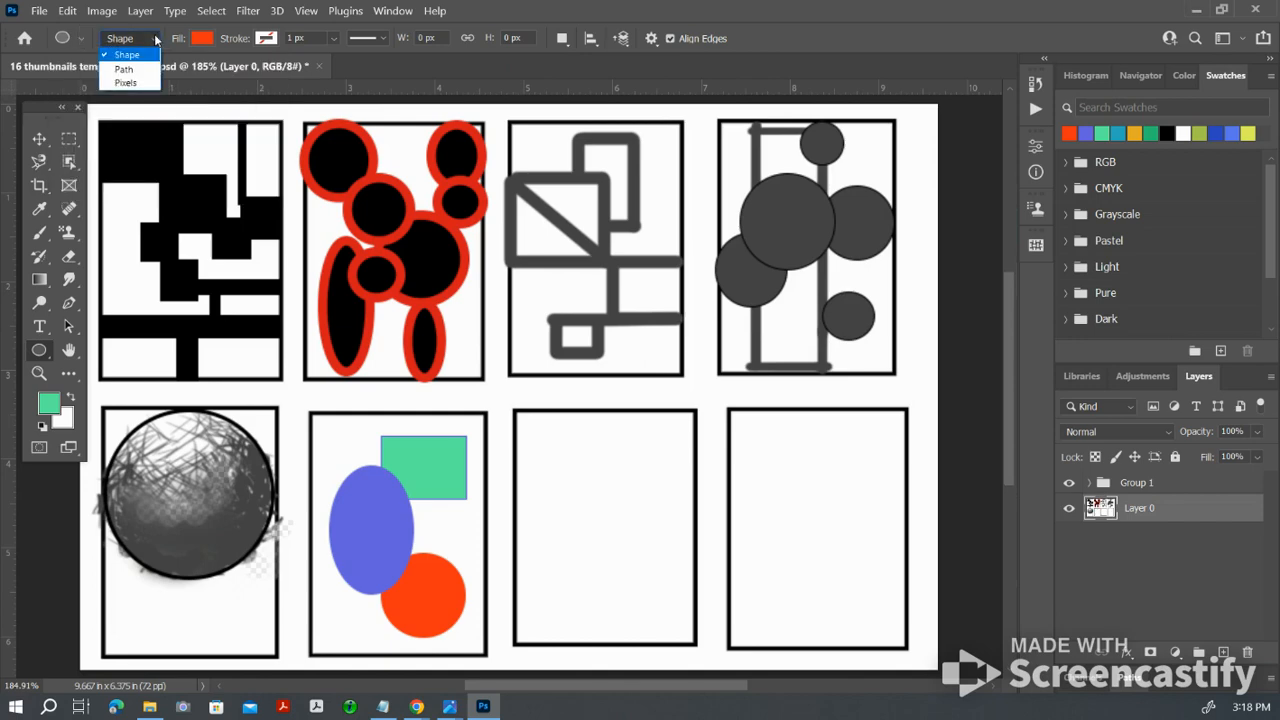
click(204, 42)
click(265, 38)
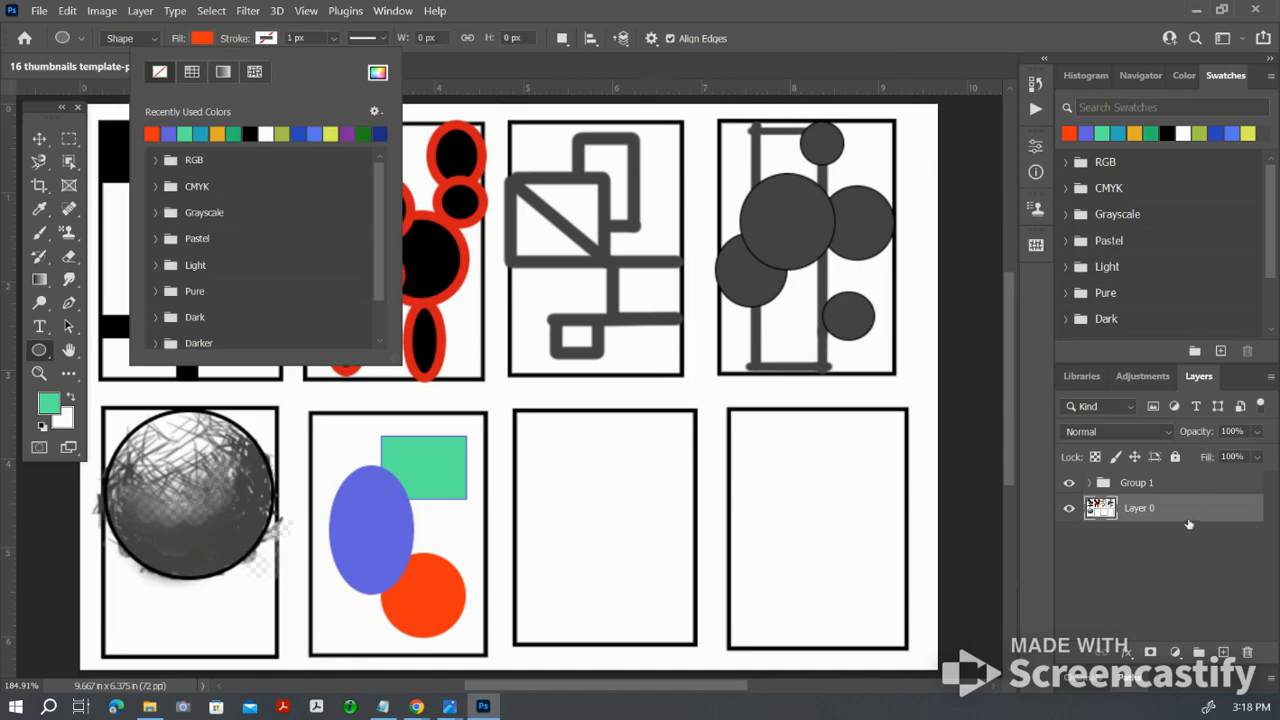
Step: Lower the opacity of the blue-violet ellipse's layer inside the group to 58%
click(1090, 483)
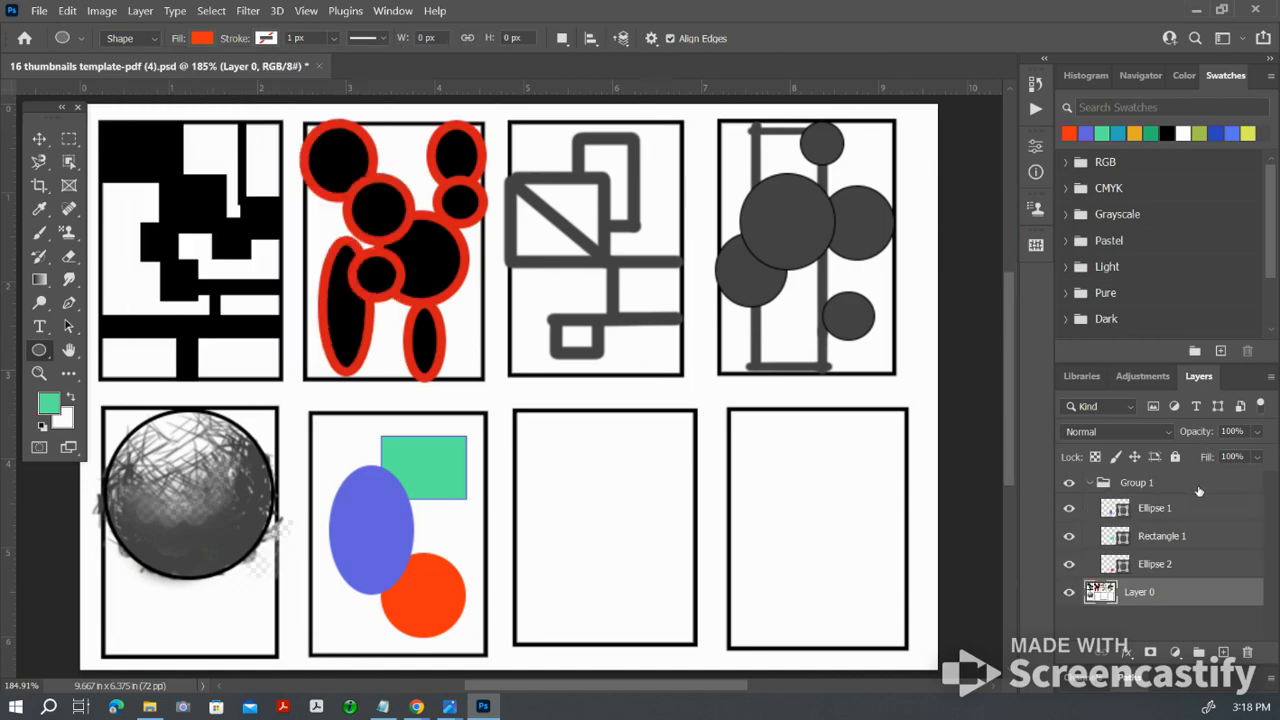
click(1195, 505)
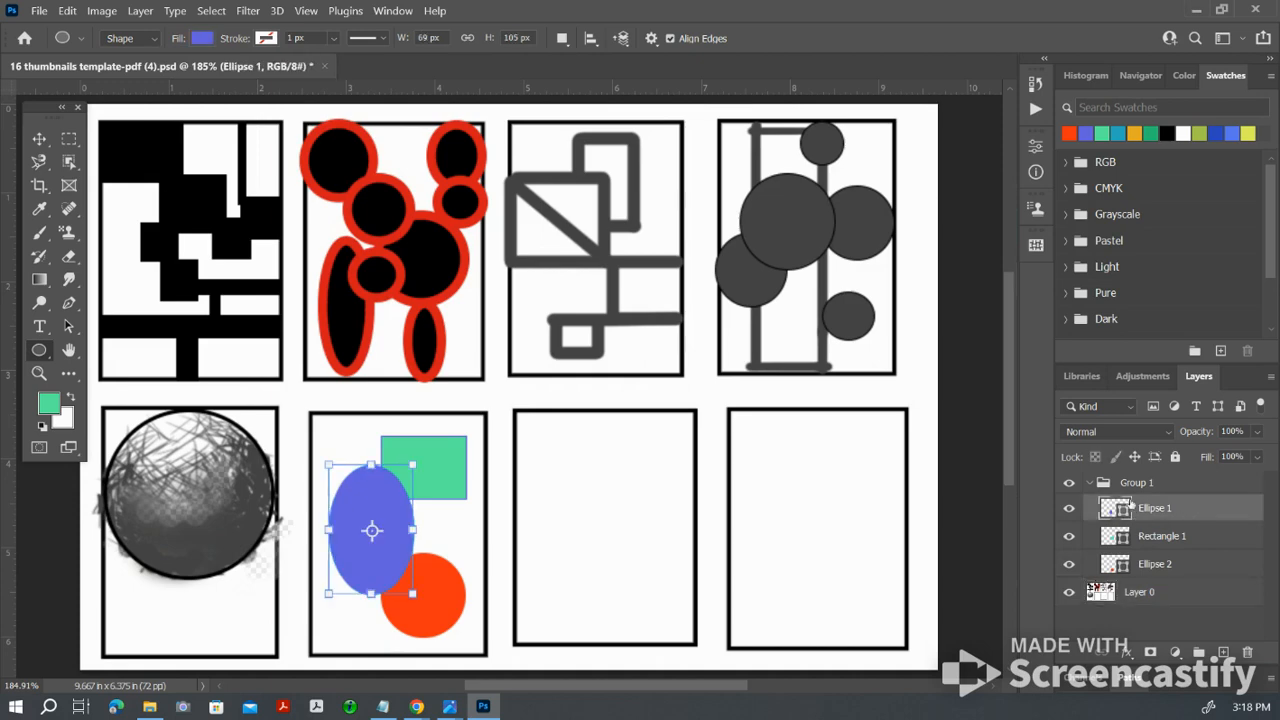
click(1257, 432)
drag(1258, 453, 1230, 456)
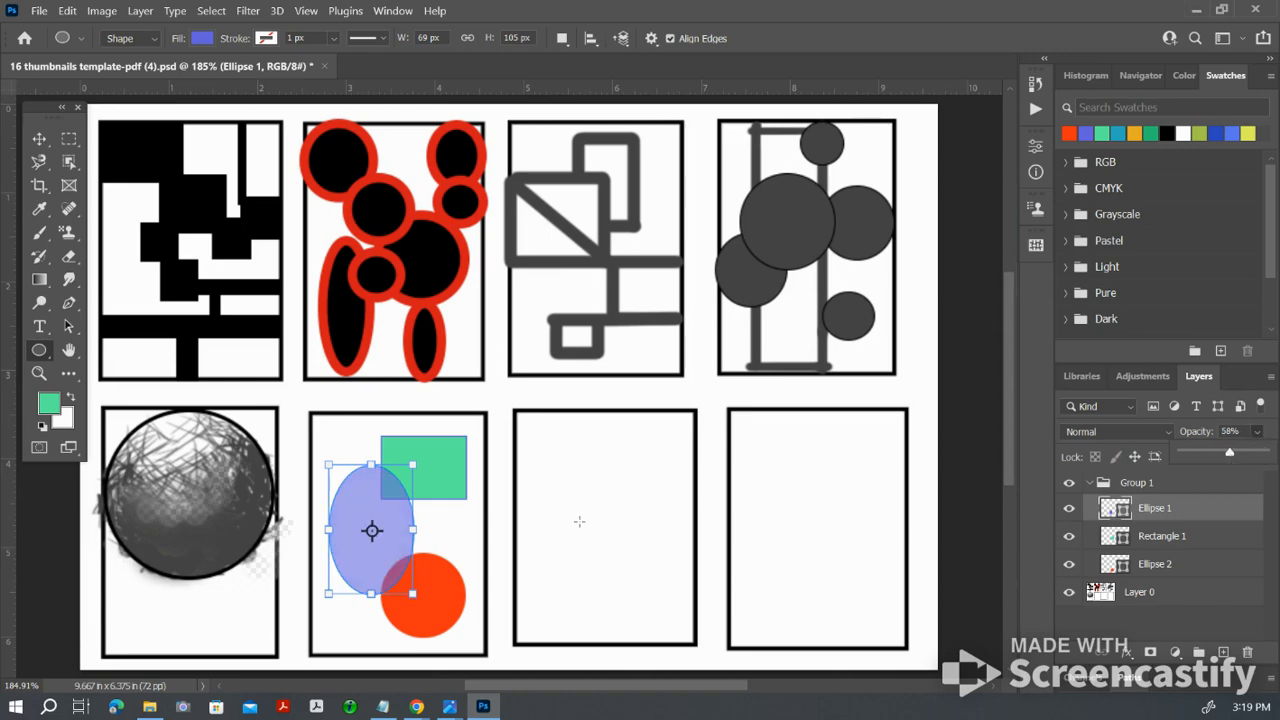
key(Return)
key(alt+Tab)
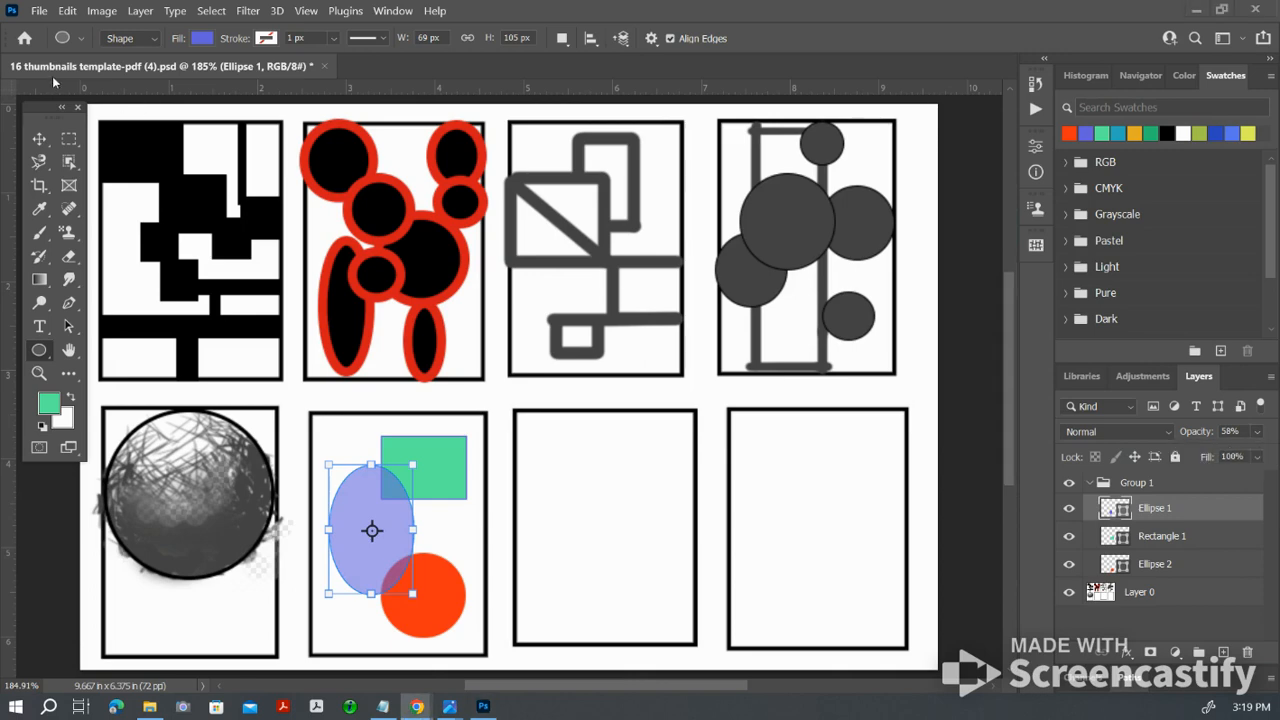
Step: Start saving the document under Save As and browse to the teacher's Shape folder in Period 6 Digital Art on the photography (V:) drive
click(38, 11)
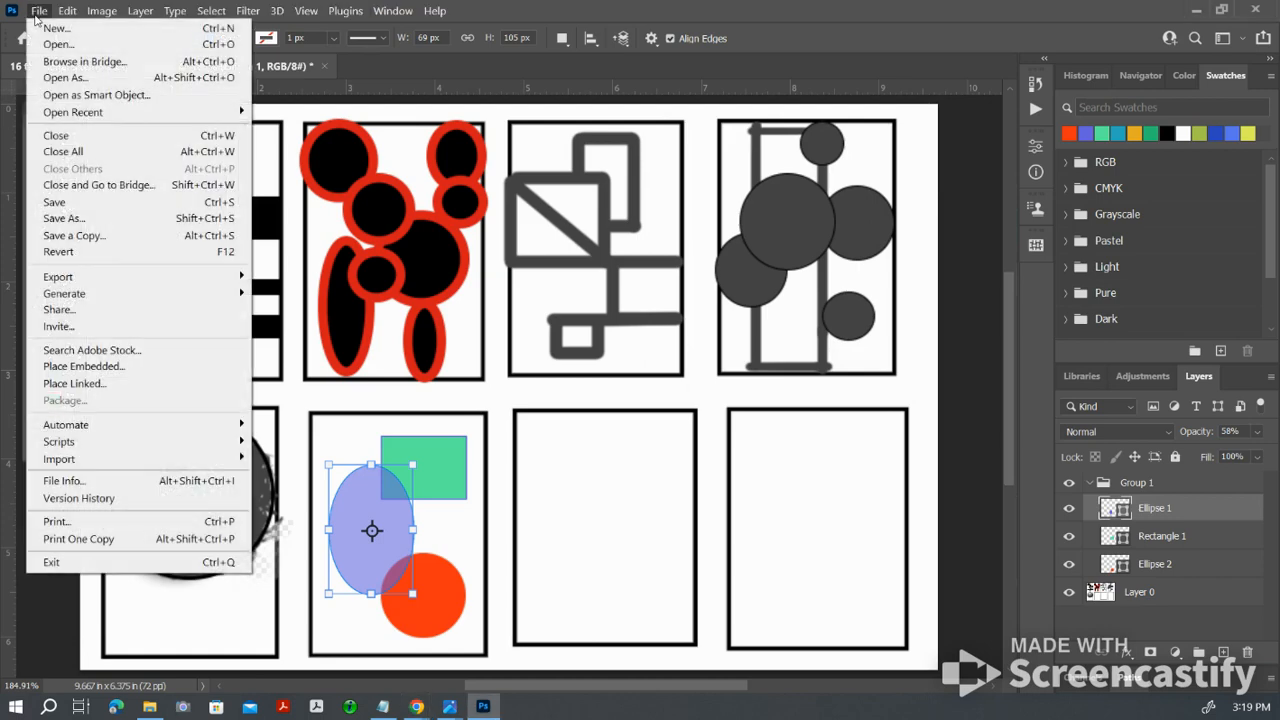
click(100, 222)
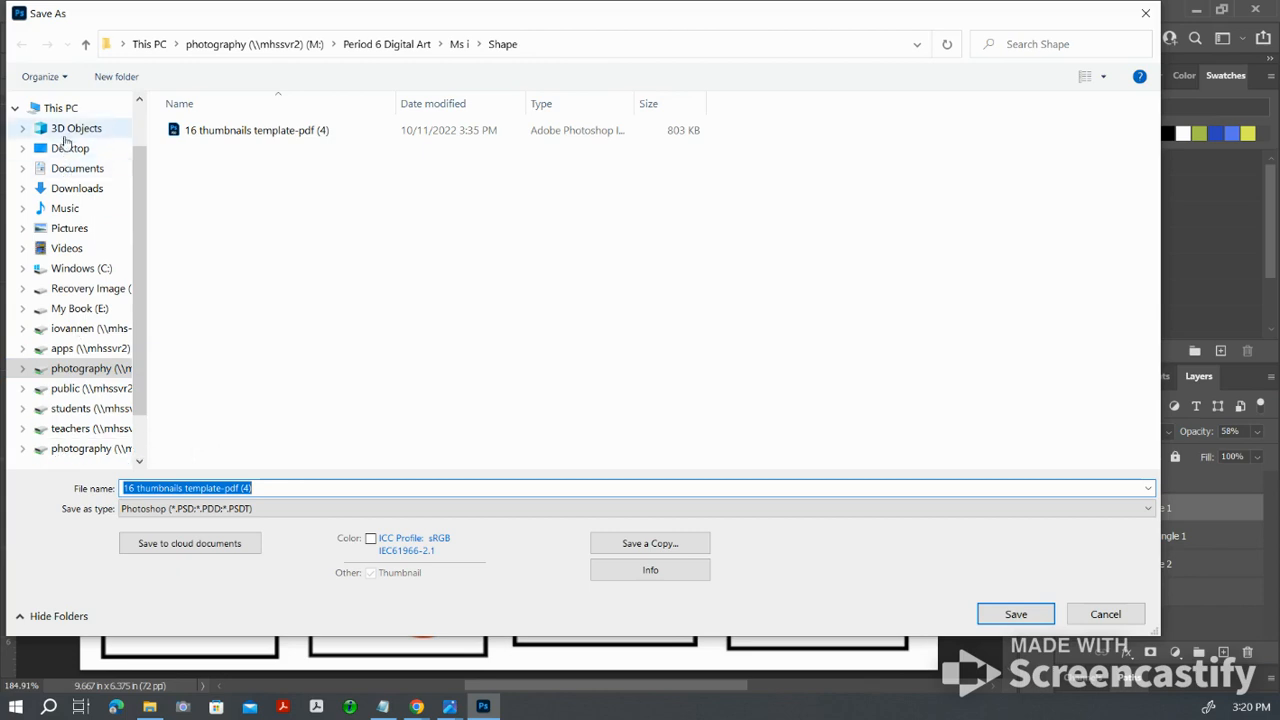
click(70, 148)
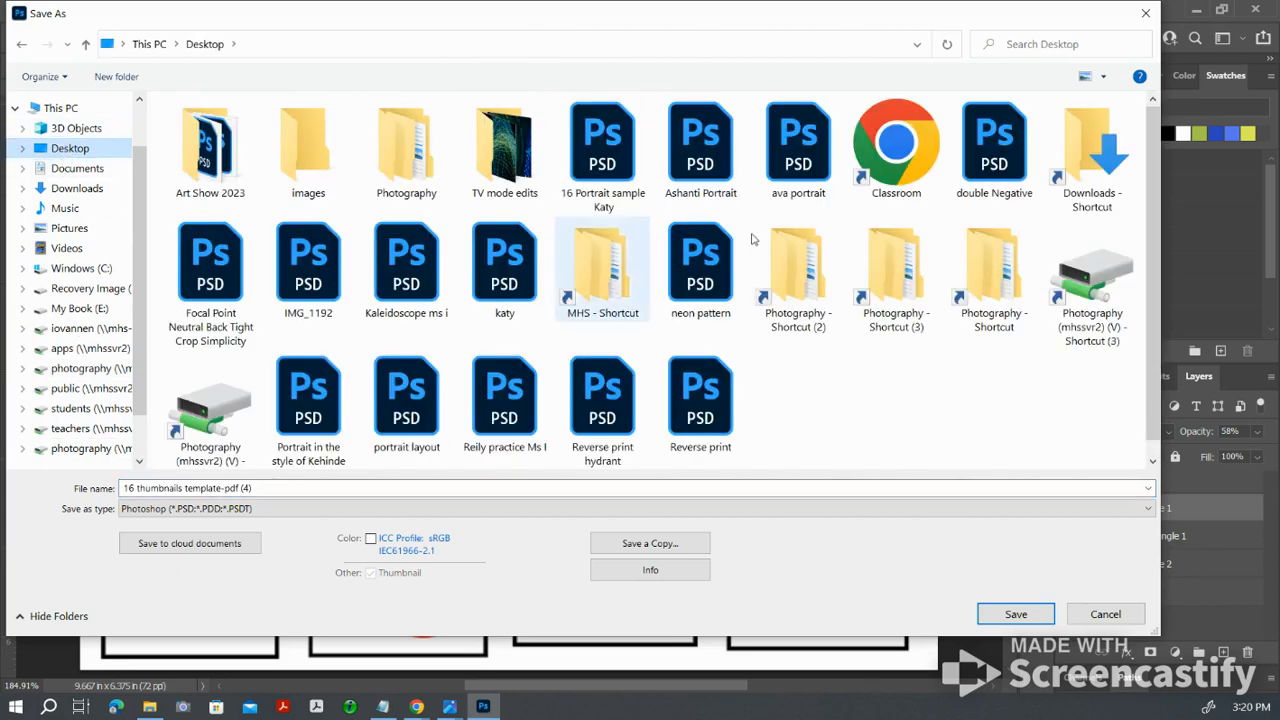
double_click(903, 245)
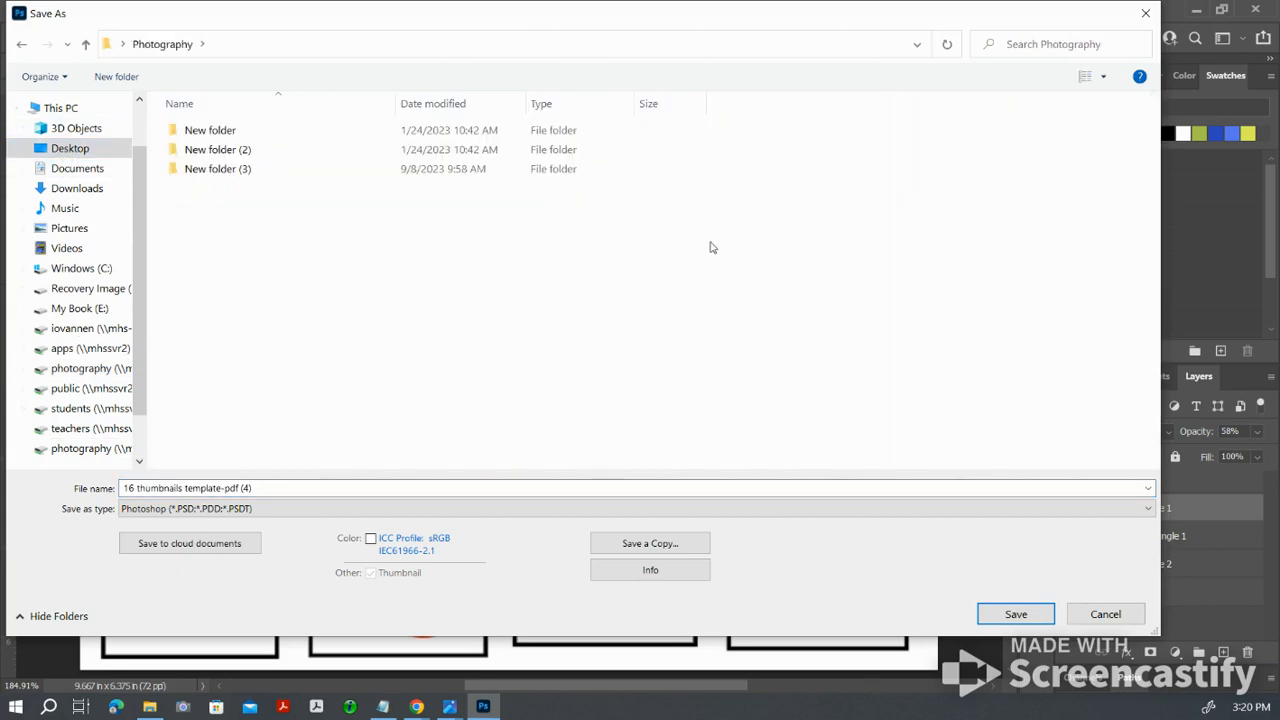
click(95, 448)
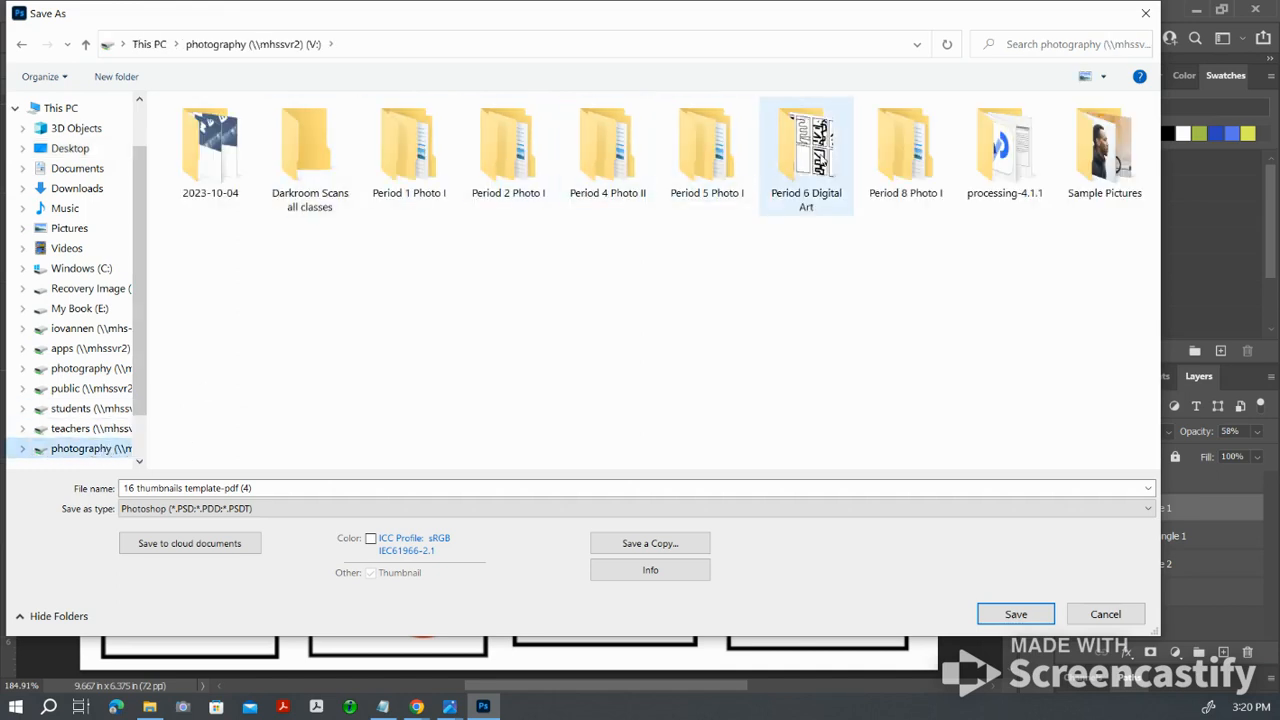
double_click(840, 150)
double_click(285, 406)
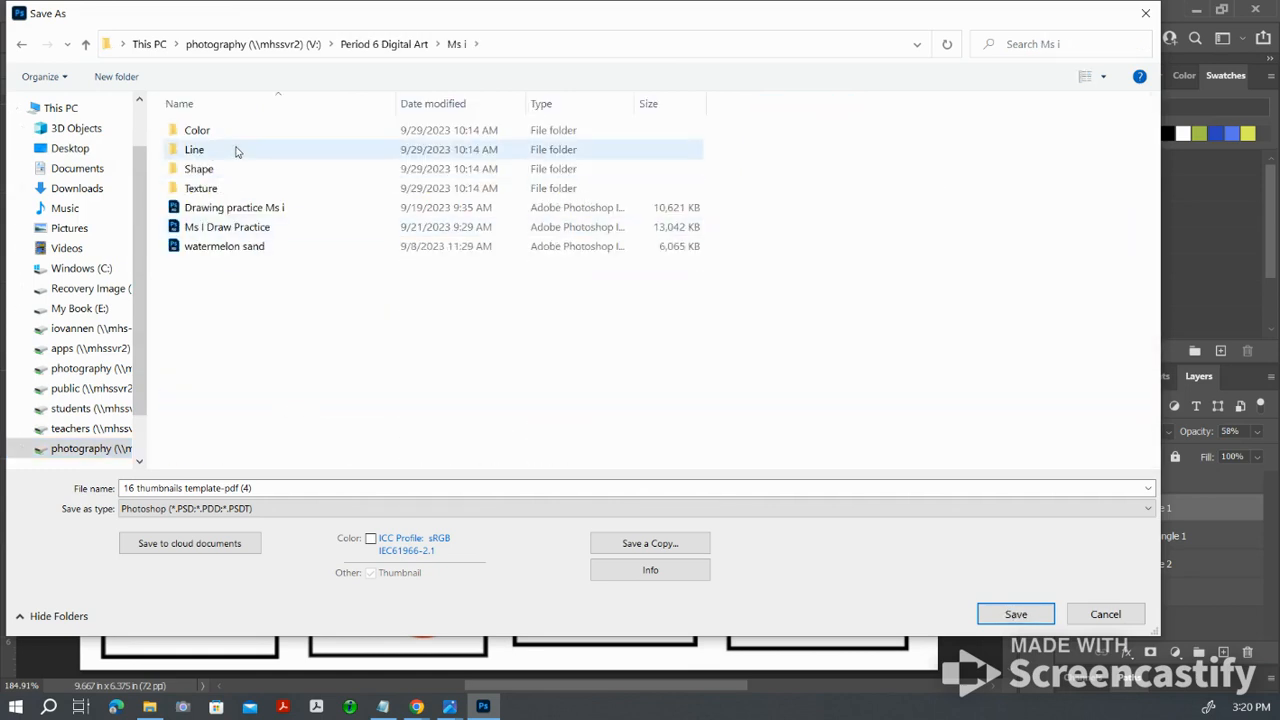
double_click(228, 176)
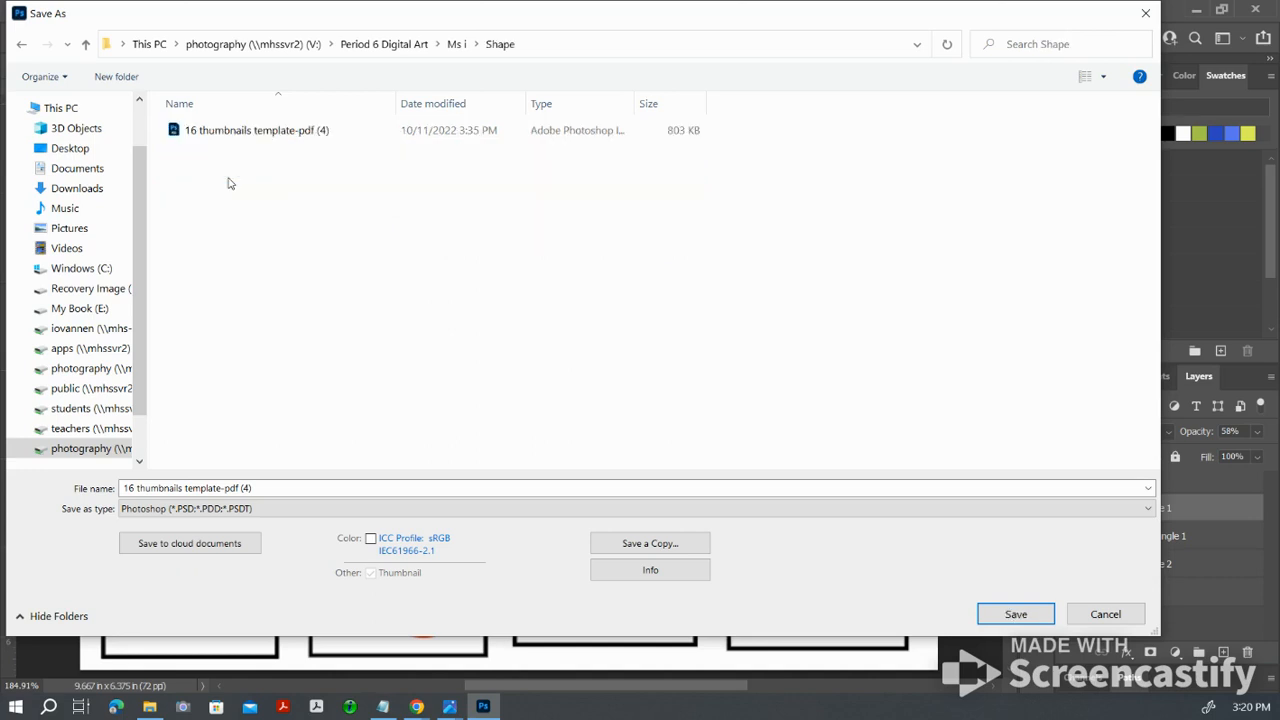
Step: Save the document as 16 thumbnails template-pdf (4) in Photoshop format, replacing the existing file and keeping Maximize Compatibility enabled
click(293, 141)
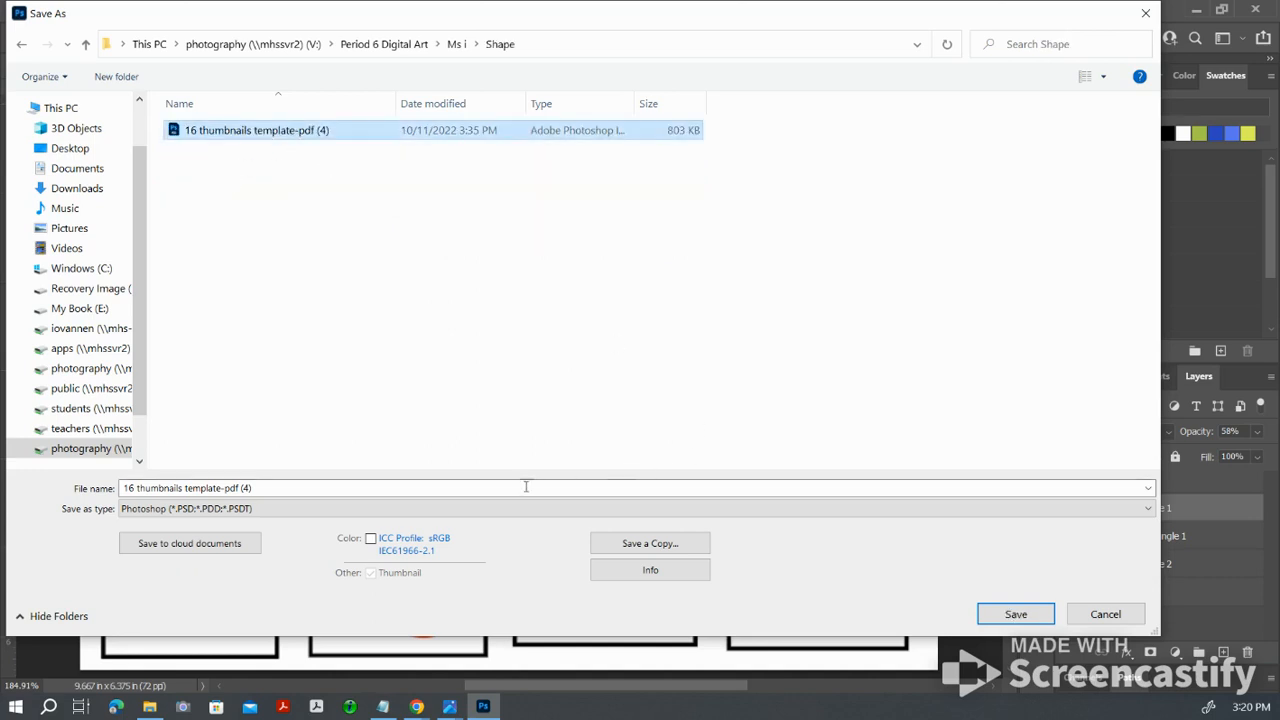
click(1038, 624)
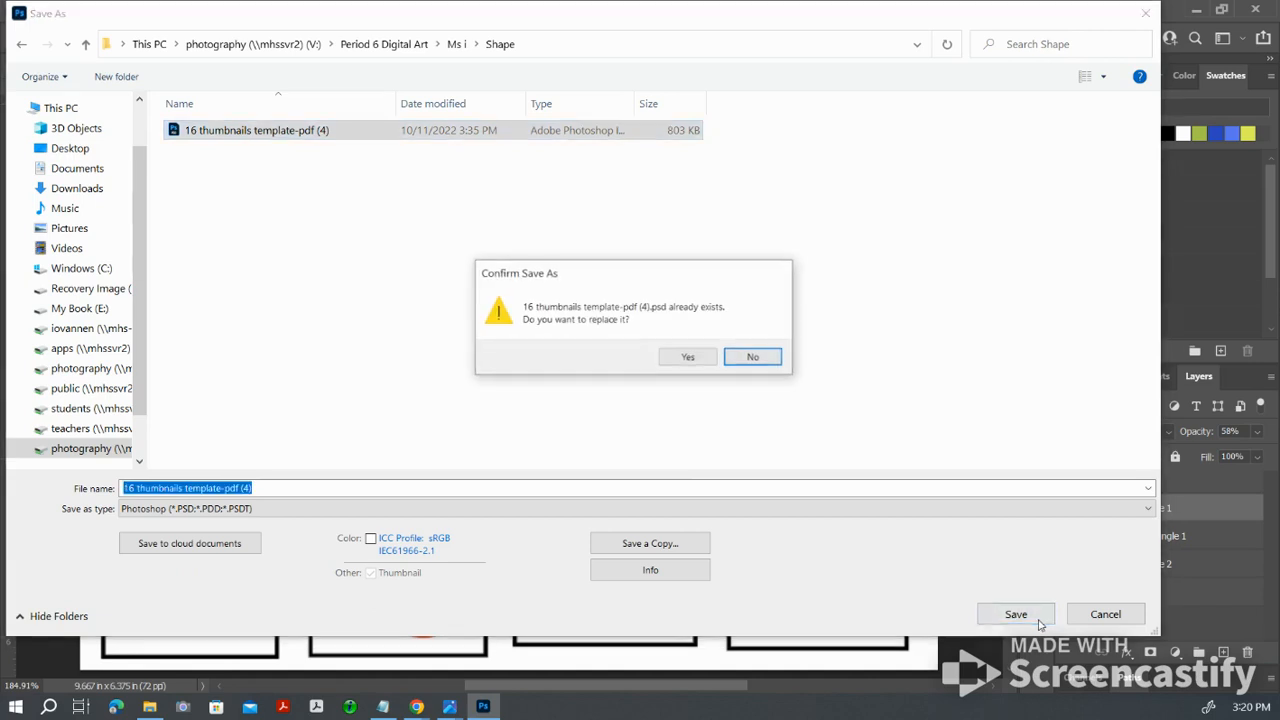
click(688, 362)
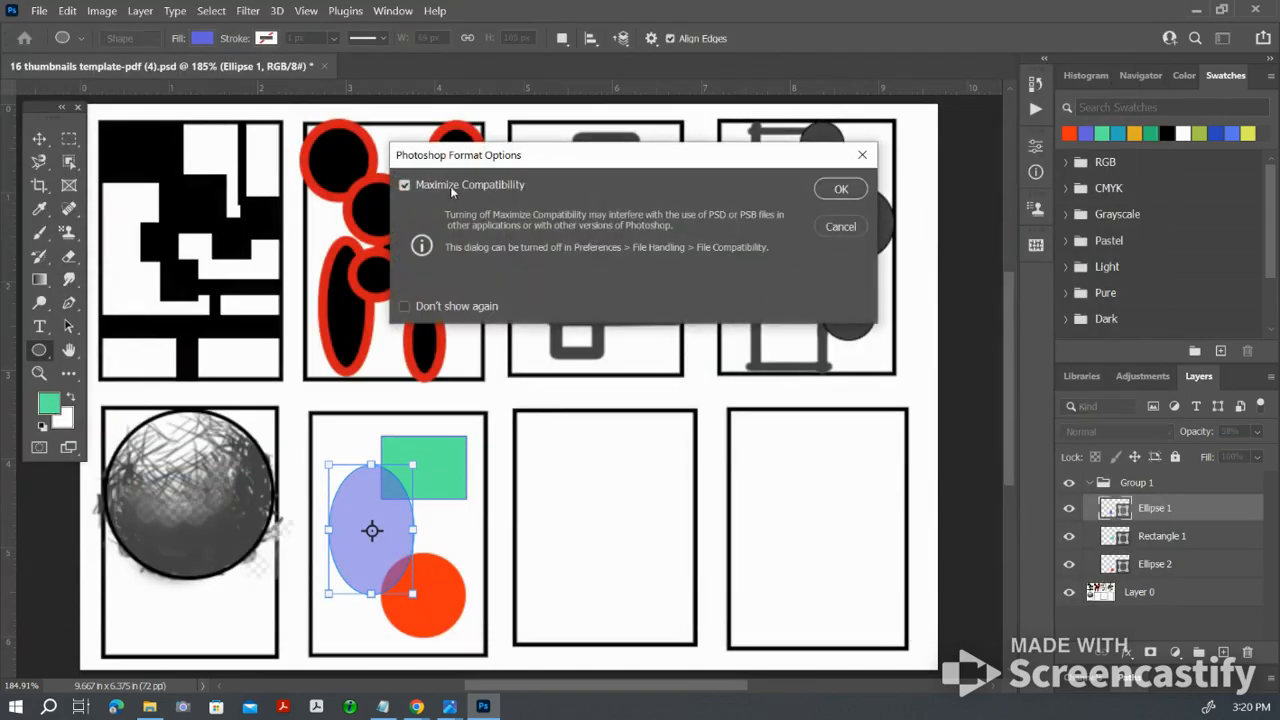
click(841, 190)
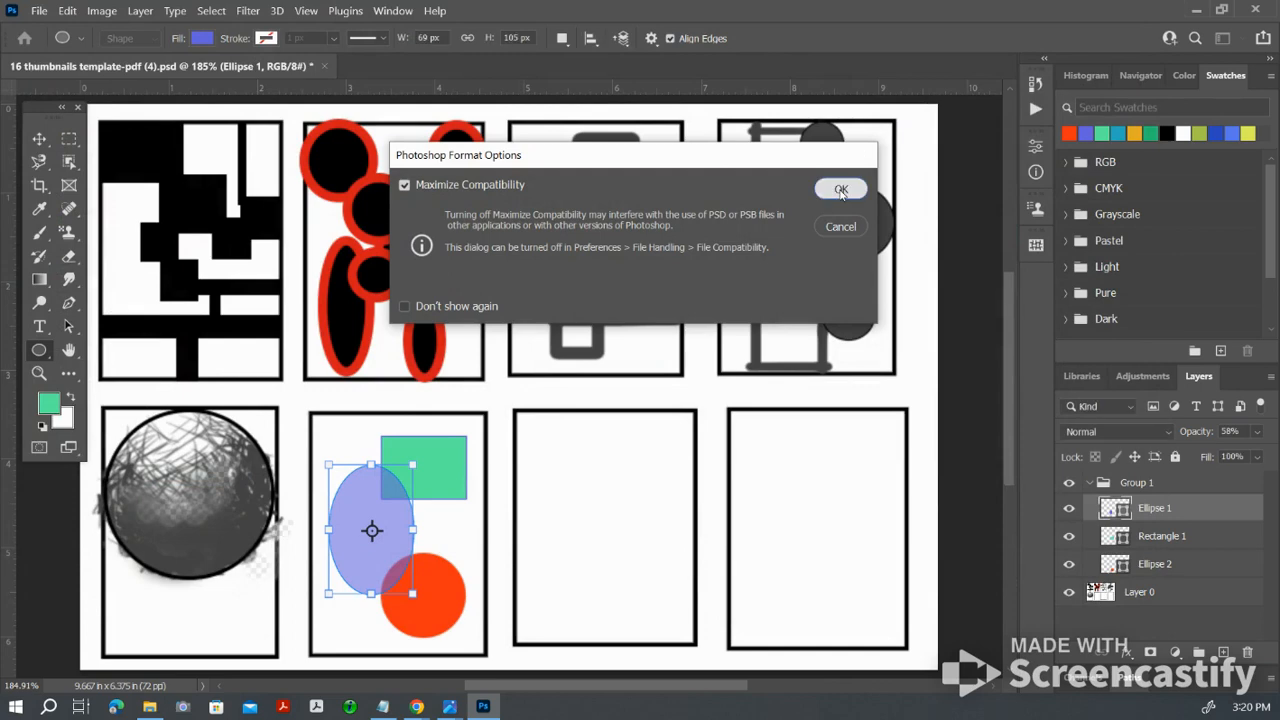